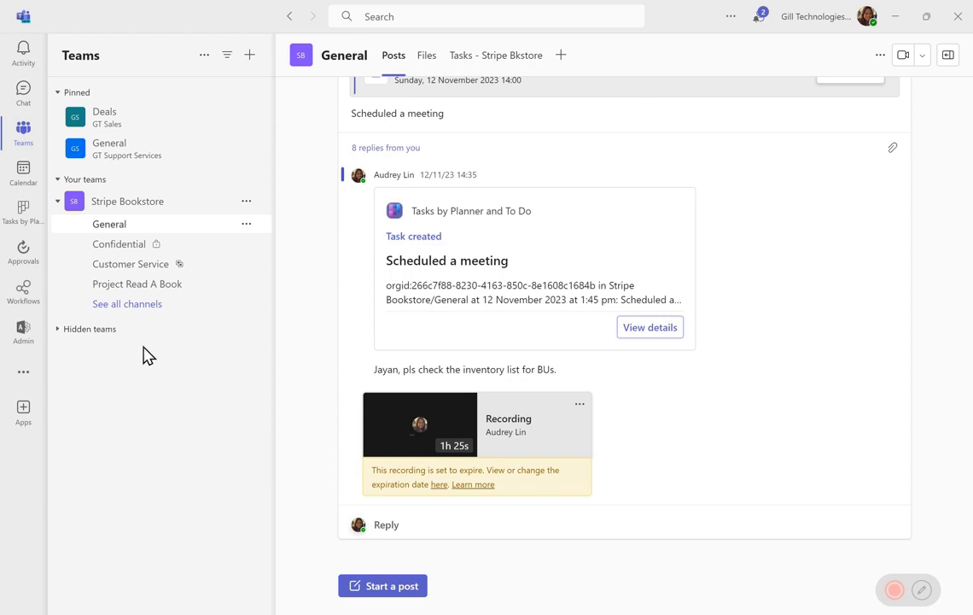
Step: Create a Standard channel named "Booksale Event" in the Stripe Bookstore team
left_click(245, 201)
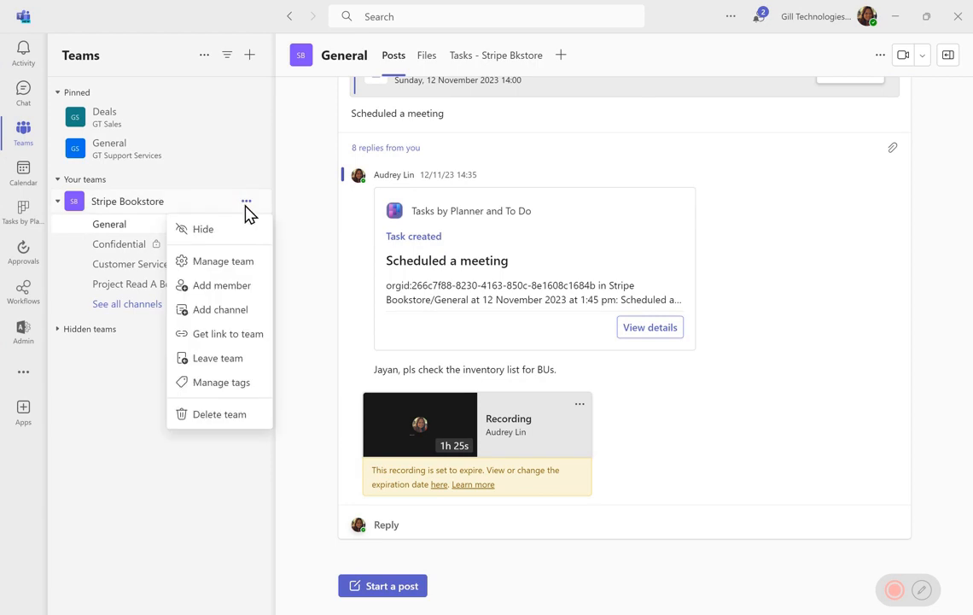
left_click(218, 309)
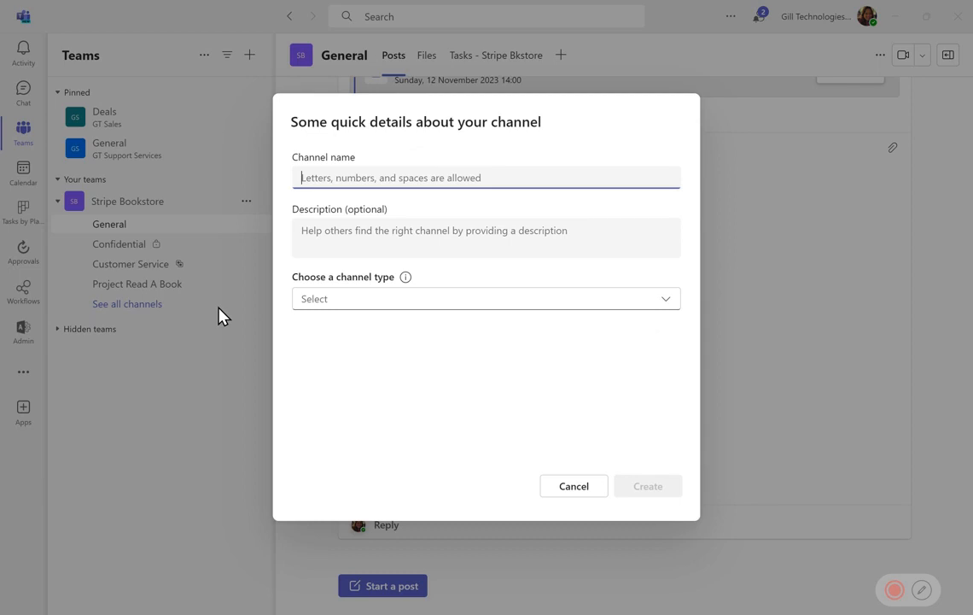
type("Books")
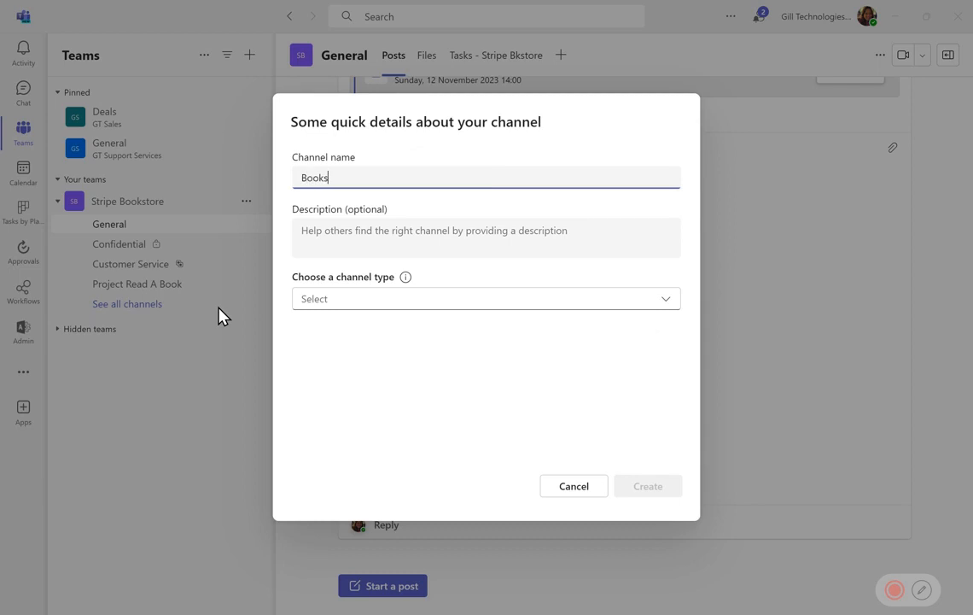
type("ale Event")
left_click(366, 301)
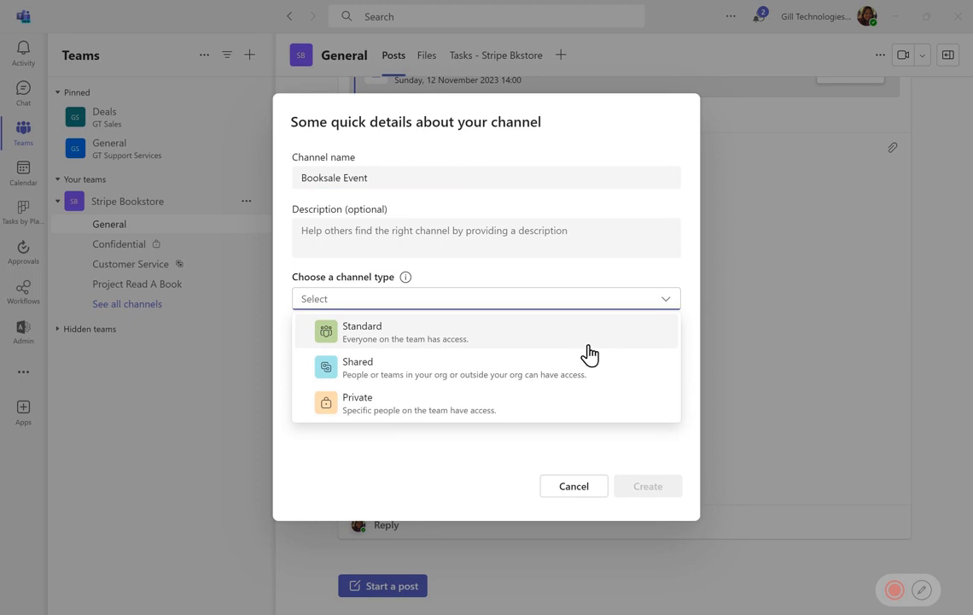
left_click(391, 333)
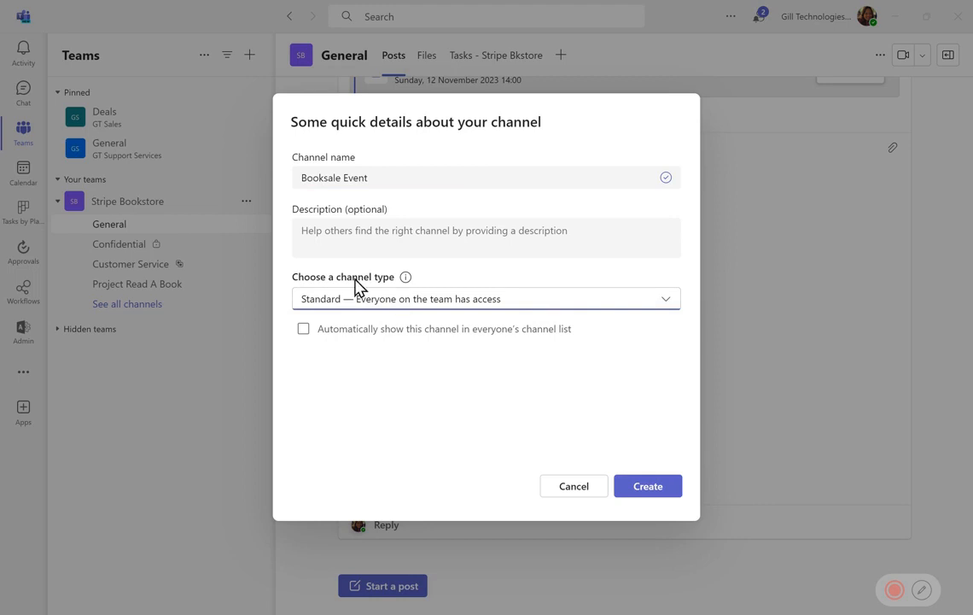
left_click(419, 304)
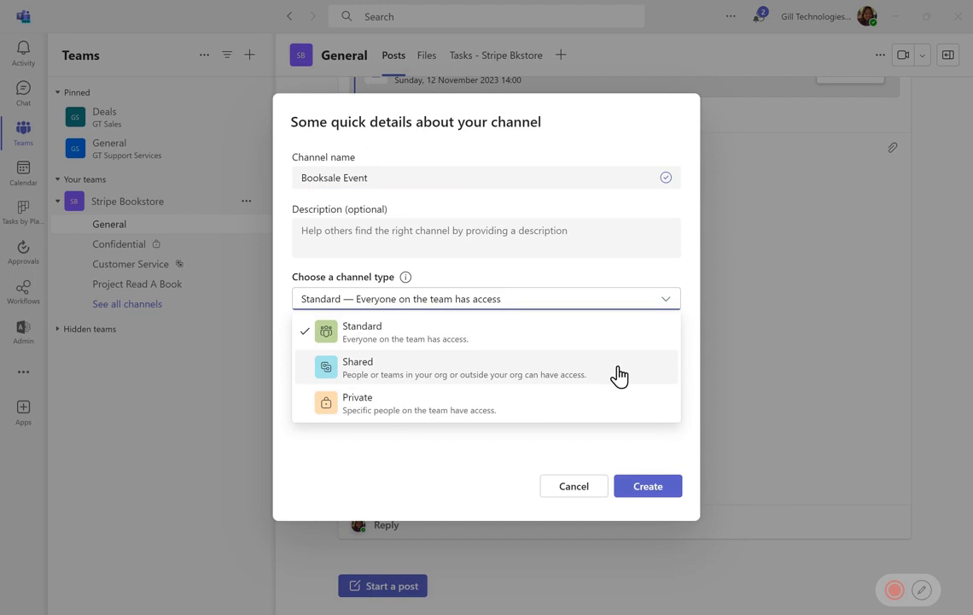
left_click(380, 337)
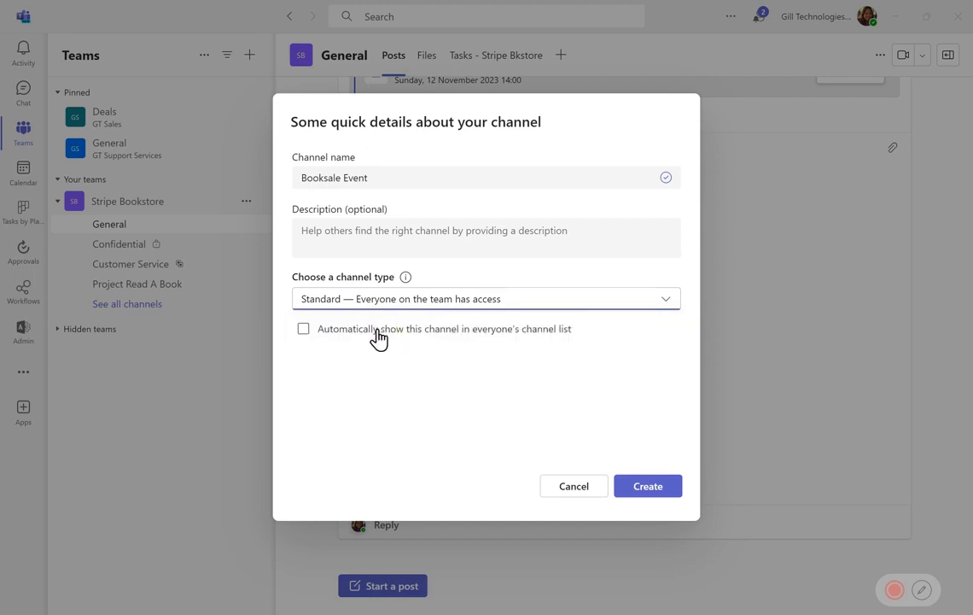
left_click(640, 486)
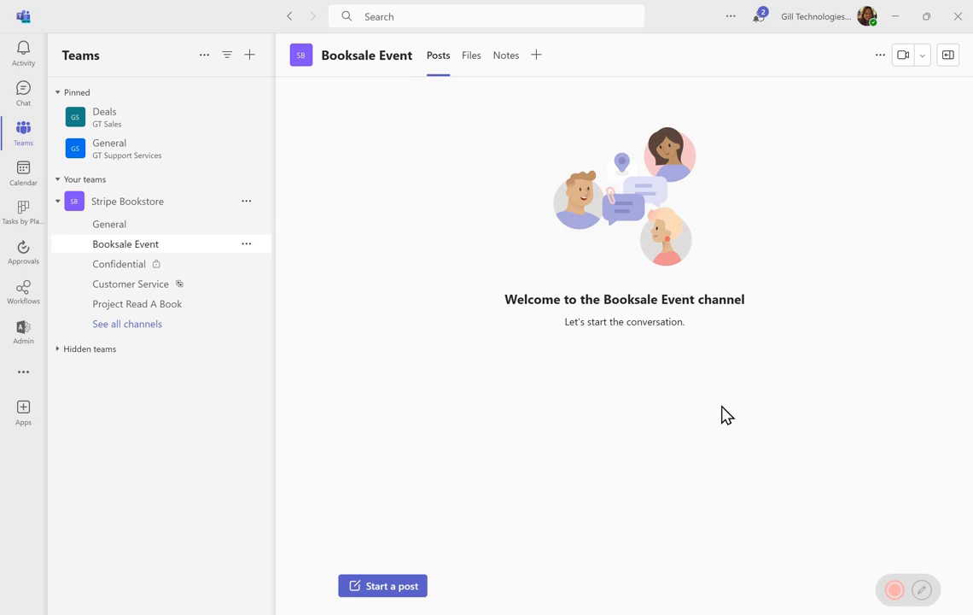
Step: Start a post in the Booksale Event channel with the subject "Preparation Work for Booksale Event to be held on 30 Jan 2024"
left_click(376, 589)
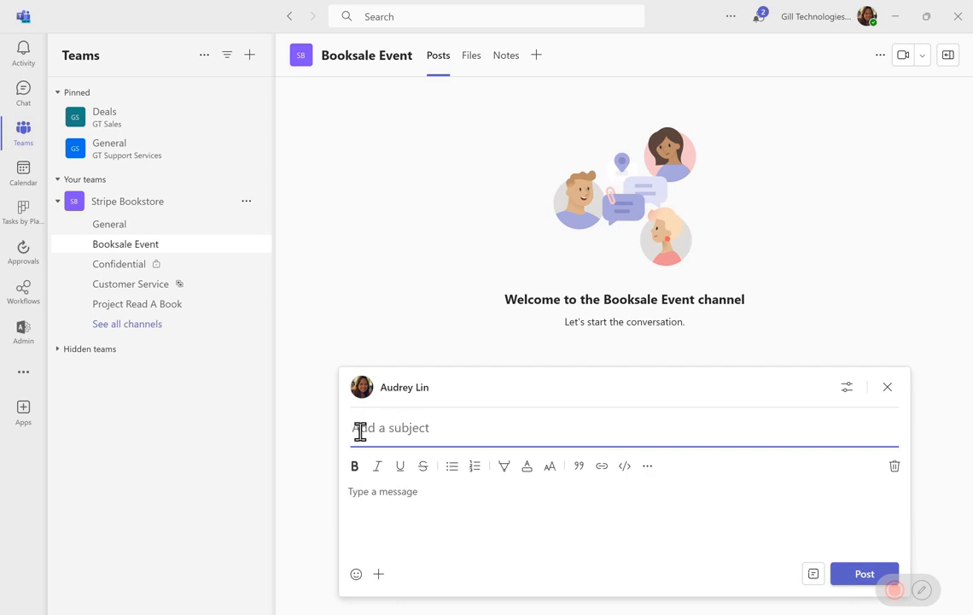
type("Pre")
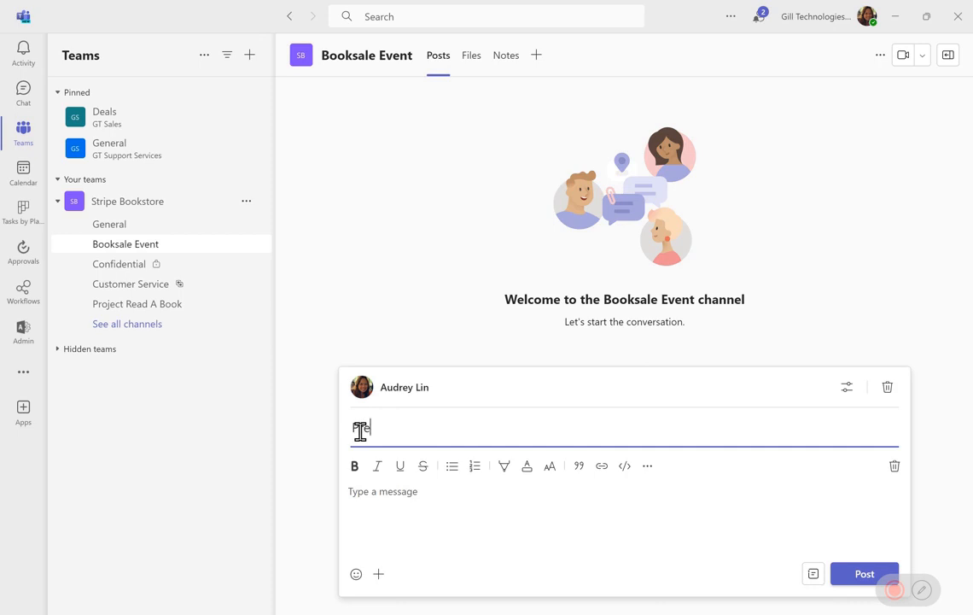
type("par")
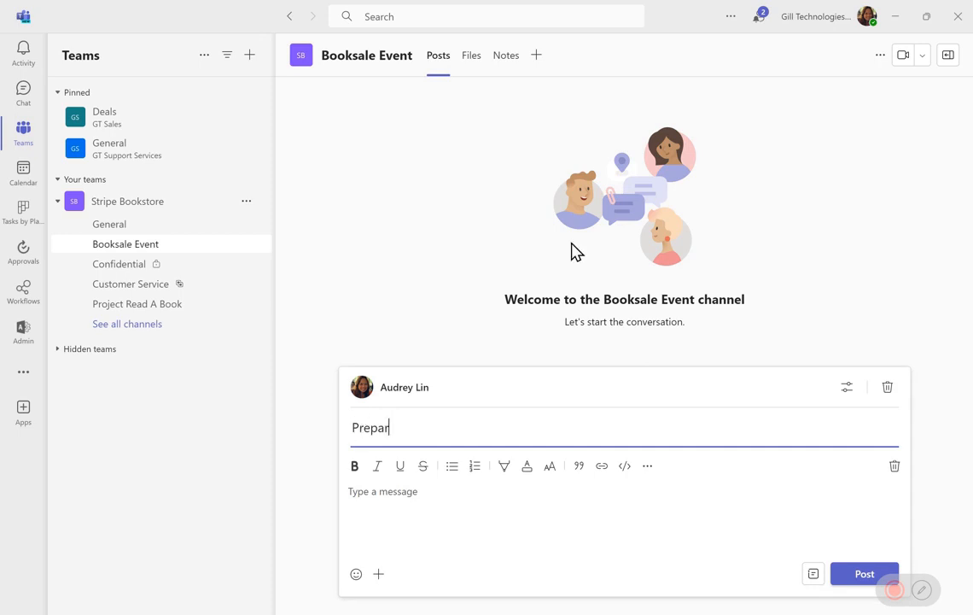
type("ation Work for")
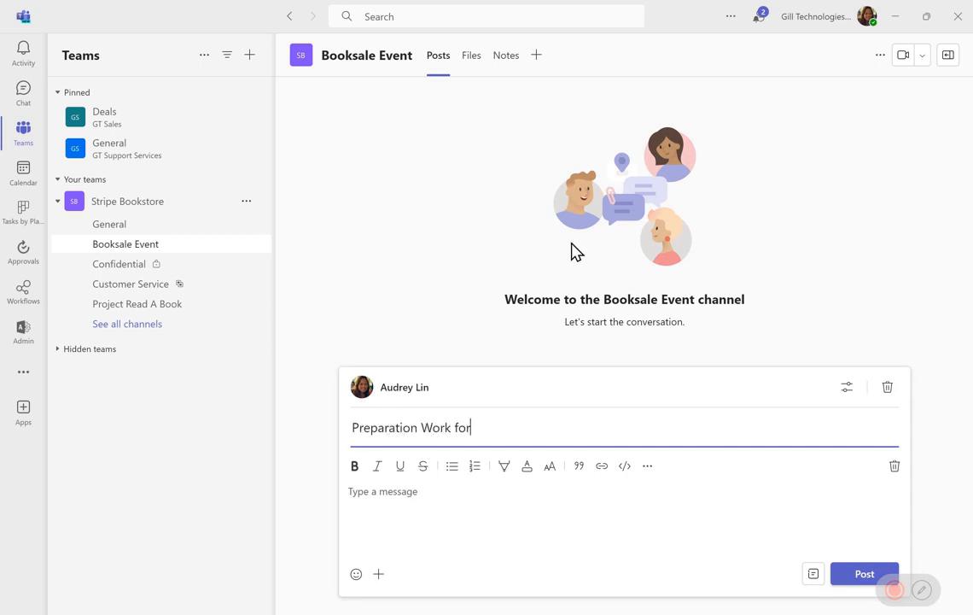
type(" Booksale Event ")
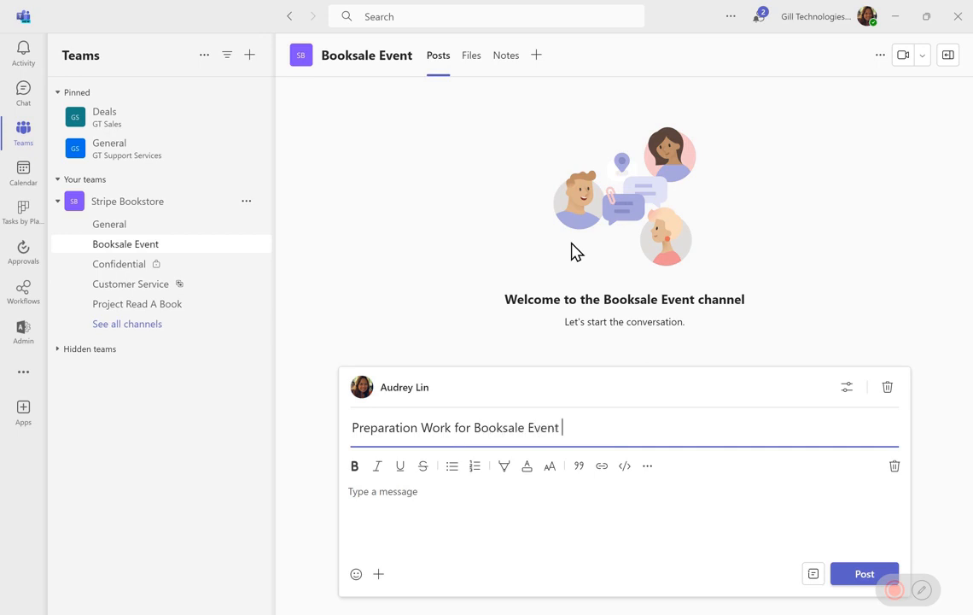
type("to be held on 30 Jan 2024")
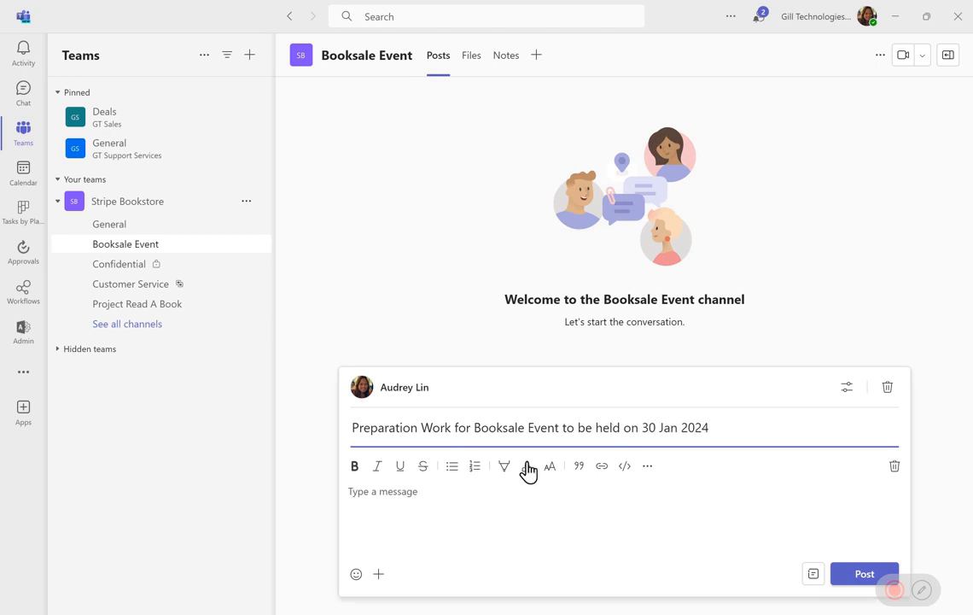
Step: Write the post message "Hi everyone, i've created channel for us to collaborate on this event."
left_click(427, 493)
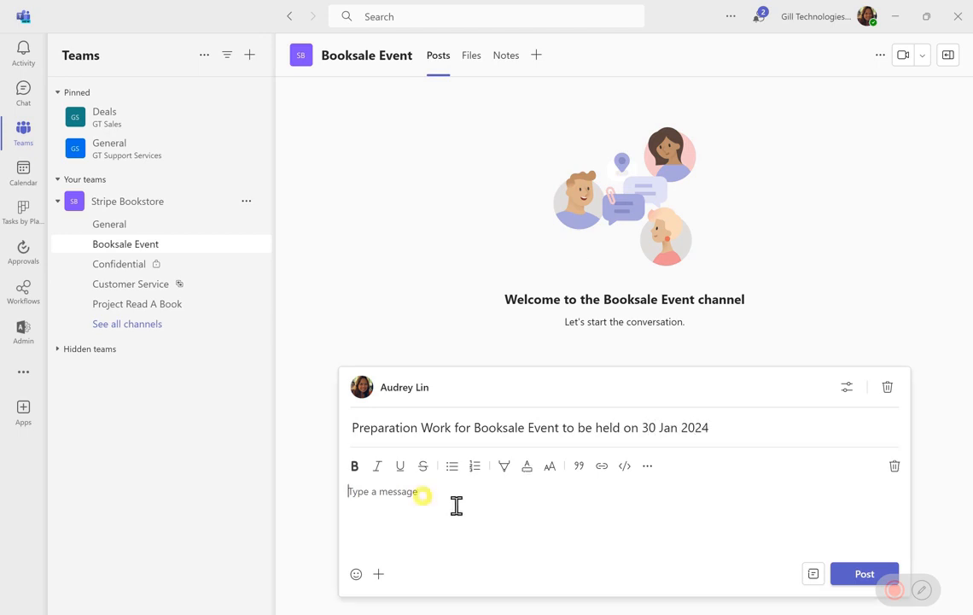
type("Hi eve")
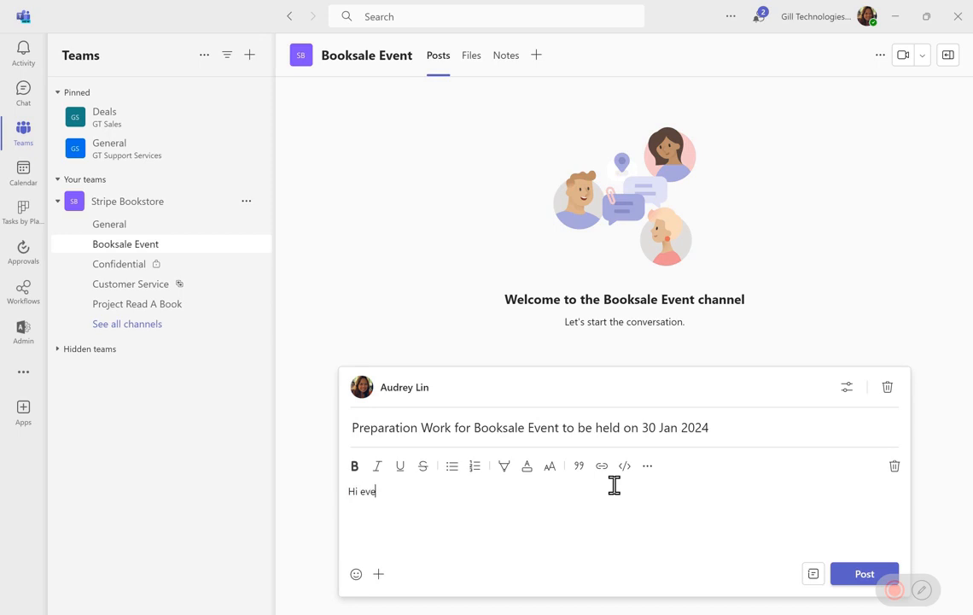
type("ryone, i've created cah")
key("BackSpace")
type("hanne")
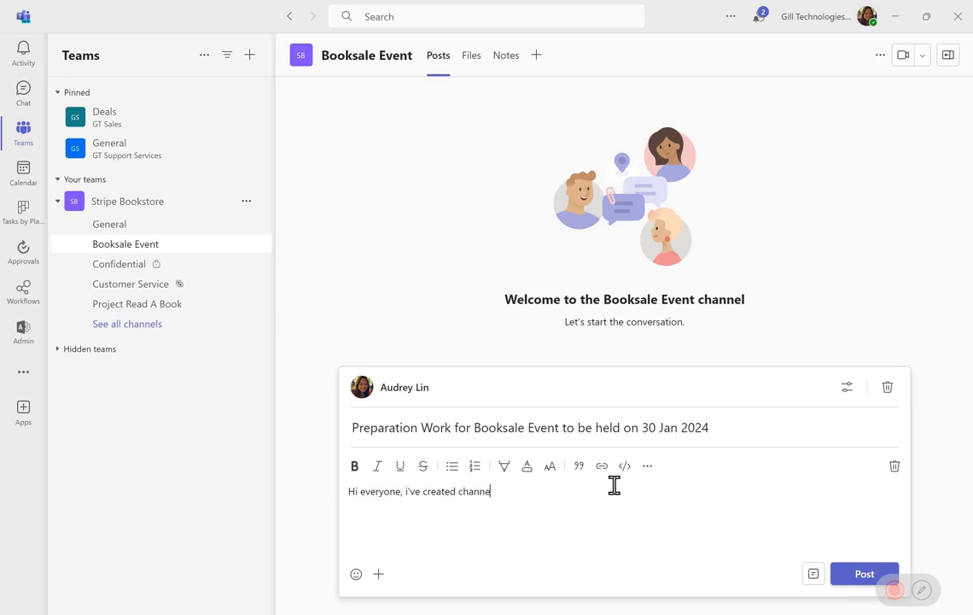
type("l for us to collaborate on the acti")
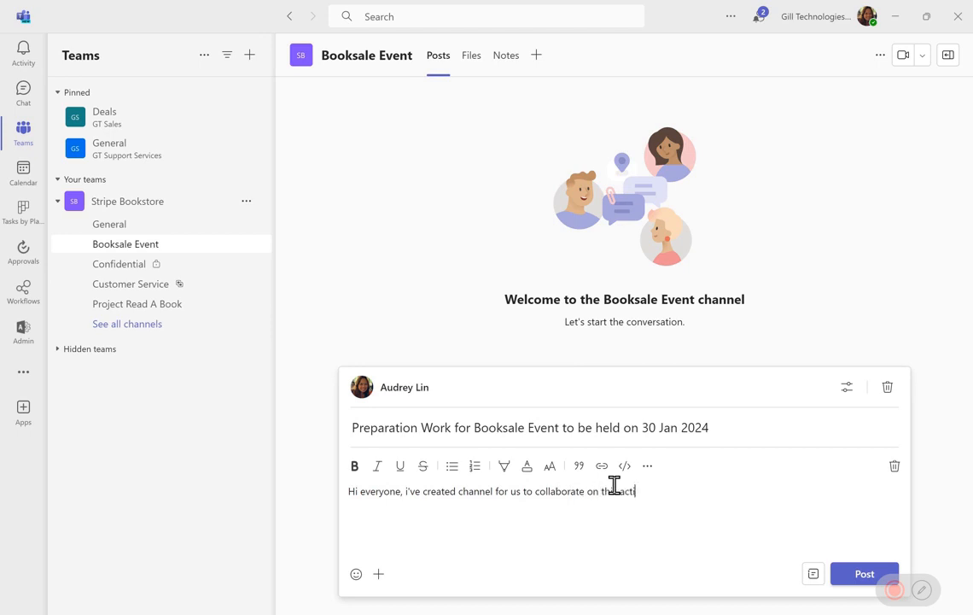
type("vity.")
double_click(630, 493)
type("event")
Step: Add "Let's use this to share our inputs and ideas." to the message, publish the post and dismiss the tags tip
left_click(667, 493)
type("Let's us")
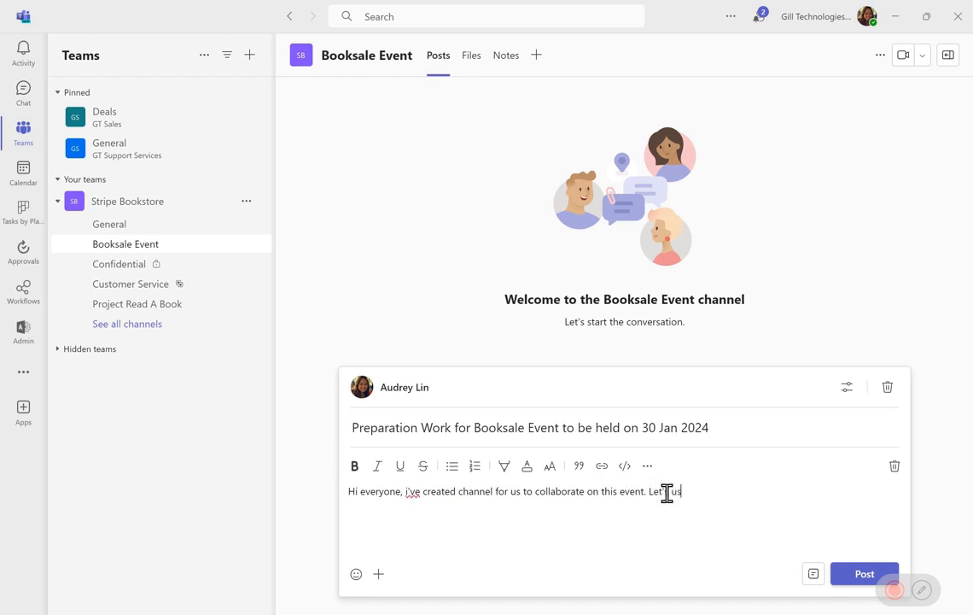
type("e this to share our inputs and ideas.")
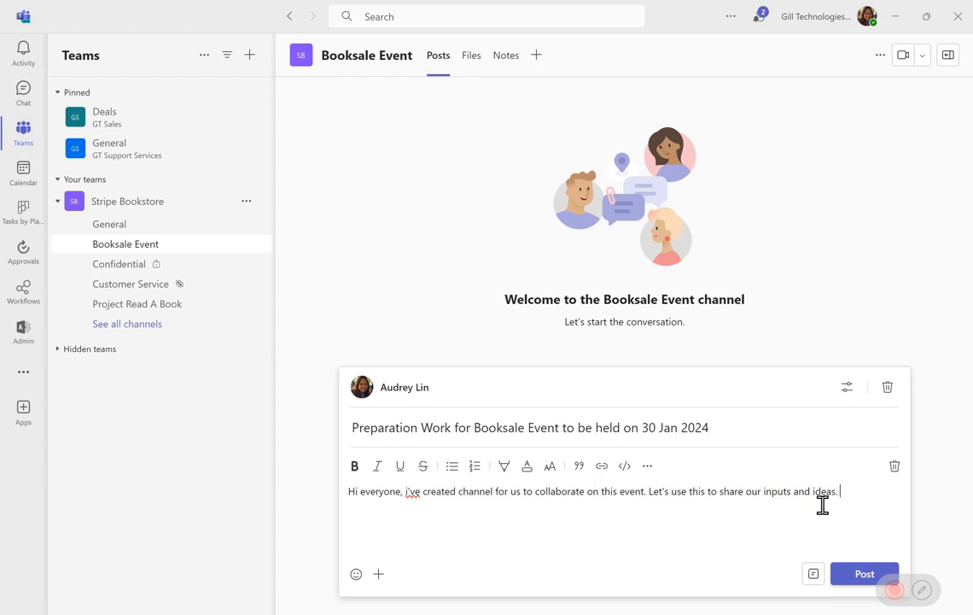
left_click(850, 573)
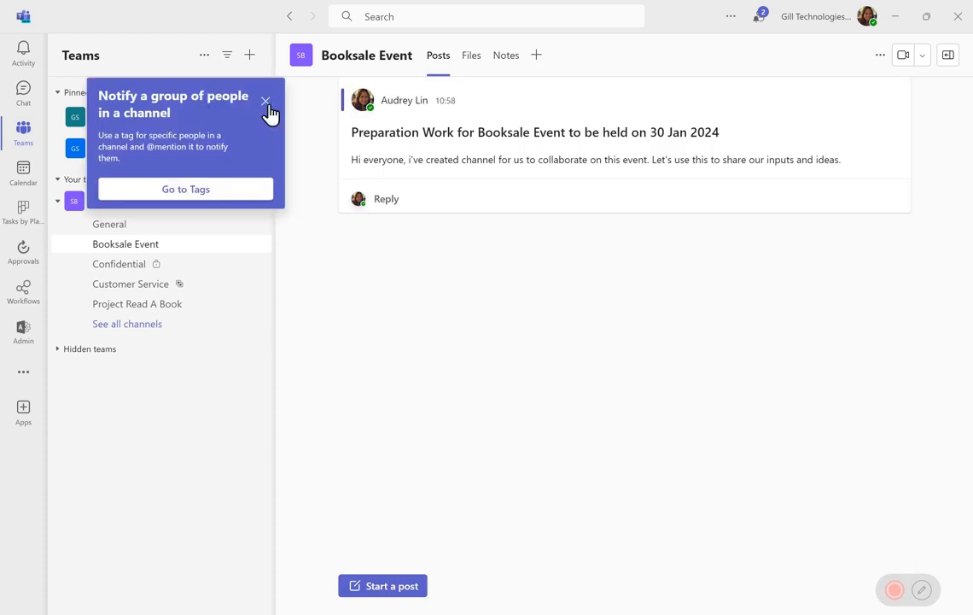
left_click(265, 102)
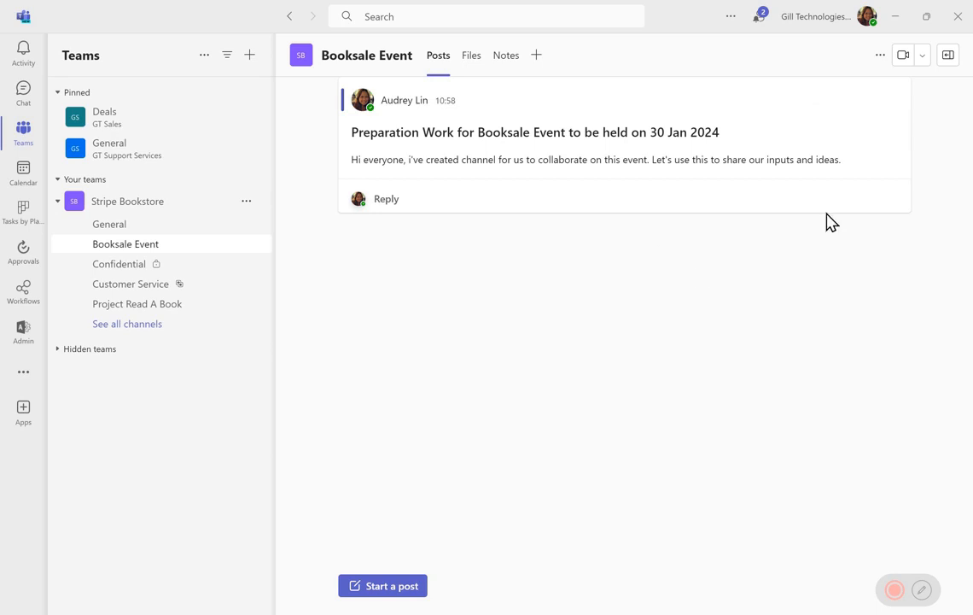
Step: Give the Booksale Event post a Like reaction and reply to it with "ok!"
mouse_move(751, 131)
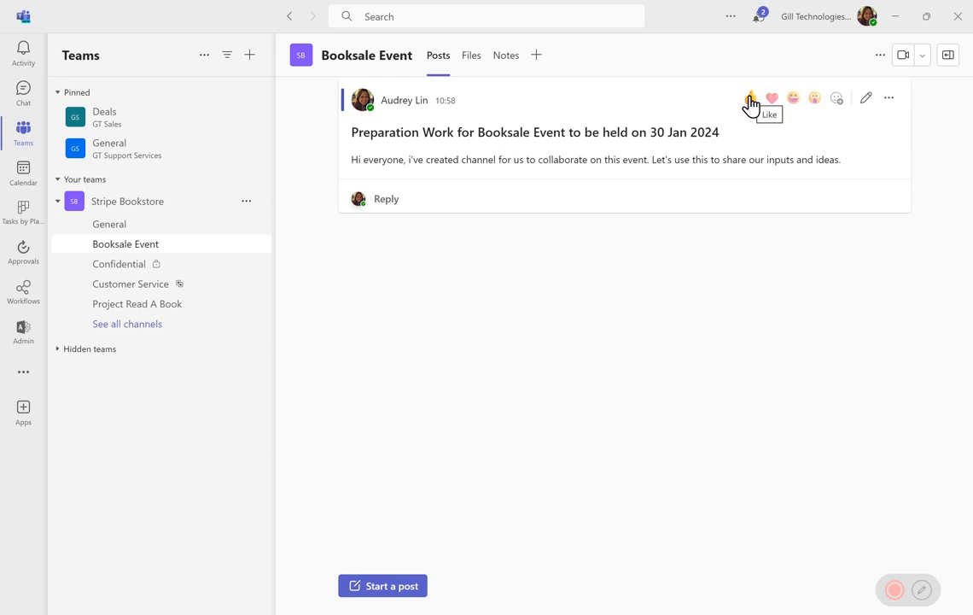
left_click(749, 103)
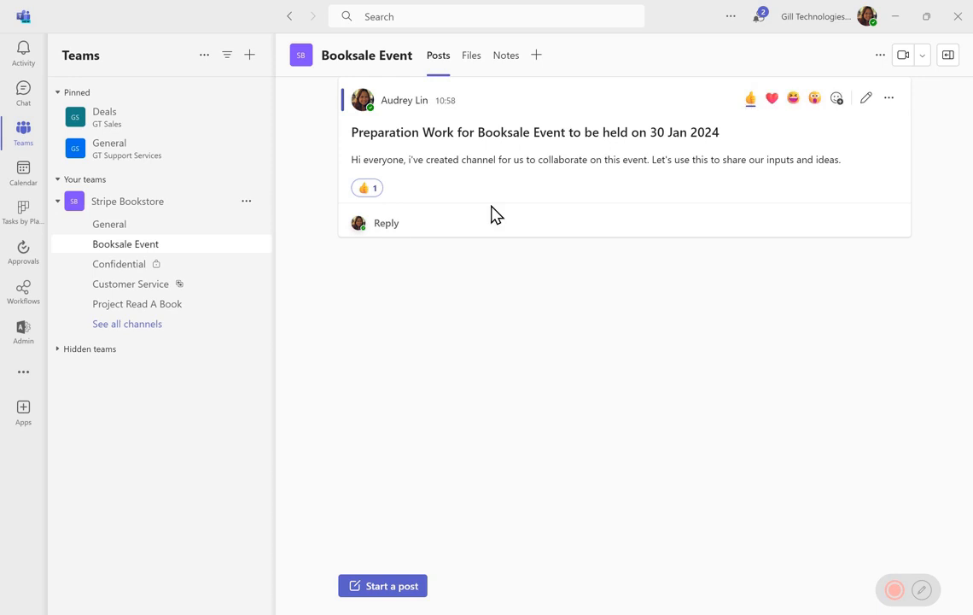
left_click(392, 223)
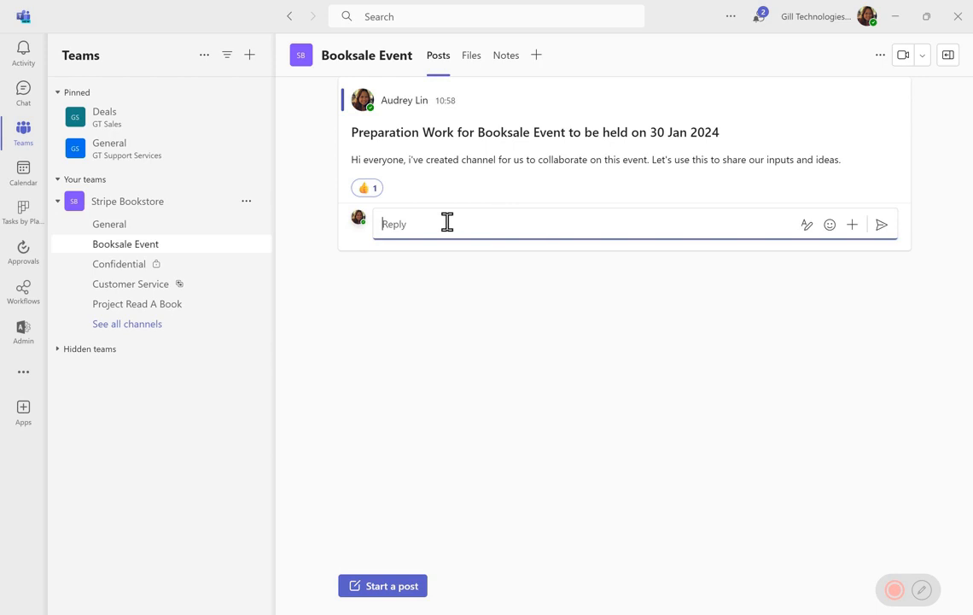
type("o")
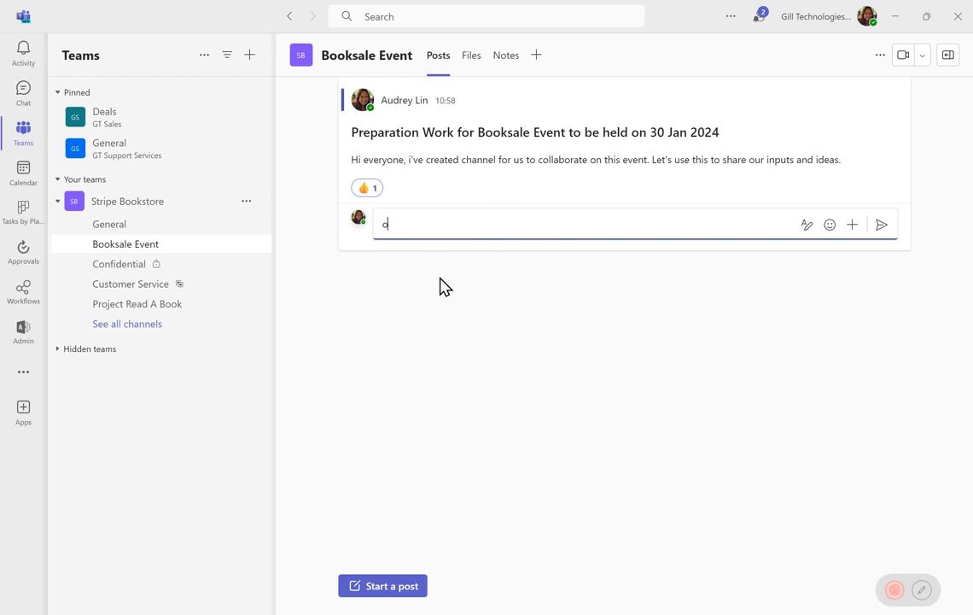
type("k!")
key("Return")
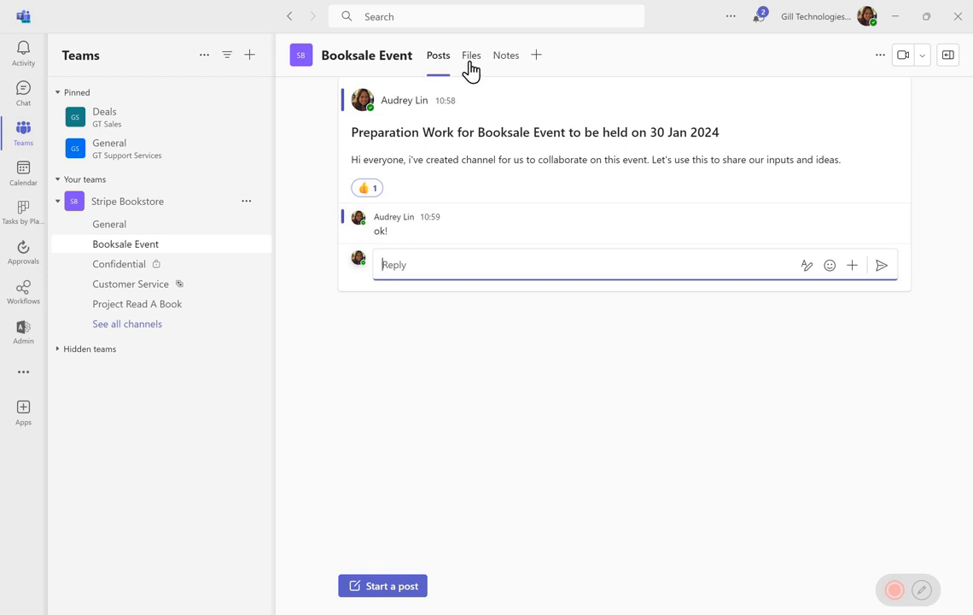
Step: Create a Word document named "Booklist on sale" in the Booksale Event channel's files, and close it
left_click(470, 62)
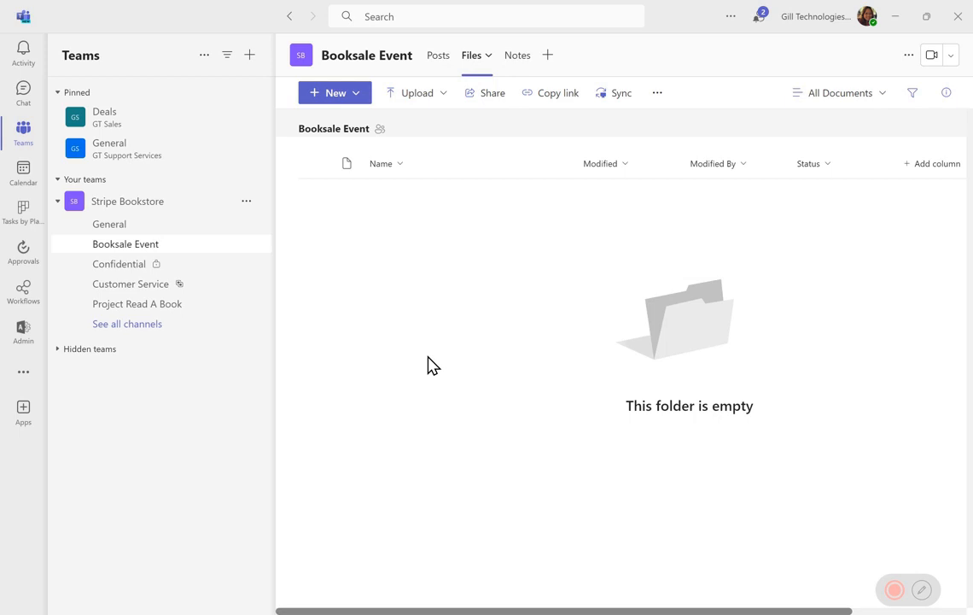
left_click(358, 94)
left_click(371, 152)
type("Bo")
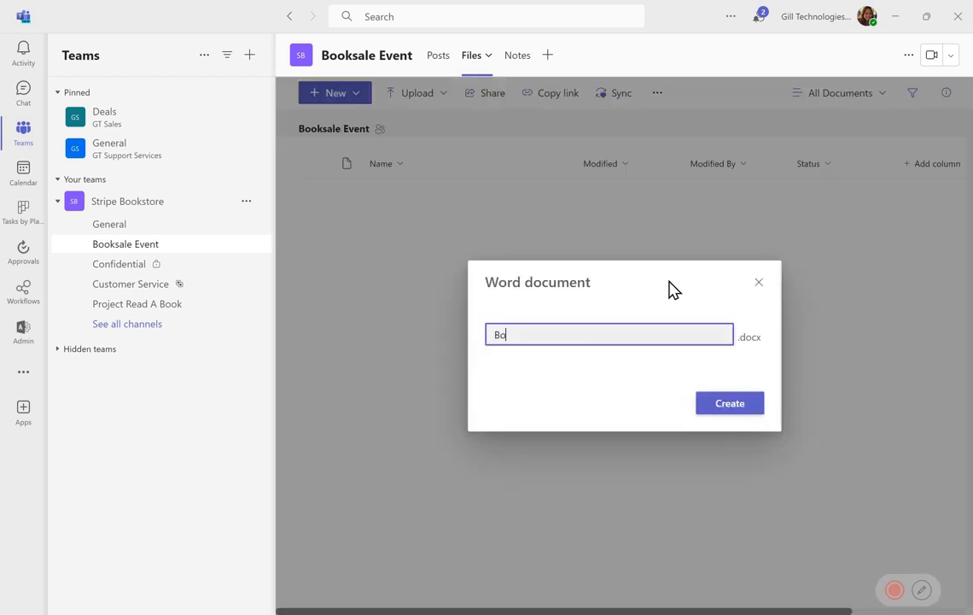
type("oklist fo on sale")
left_click(728, 405)
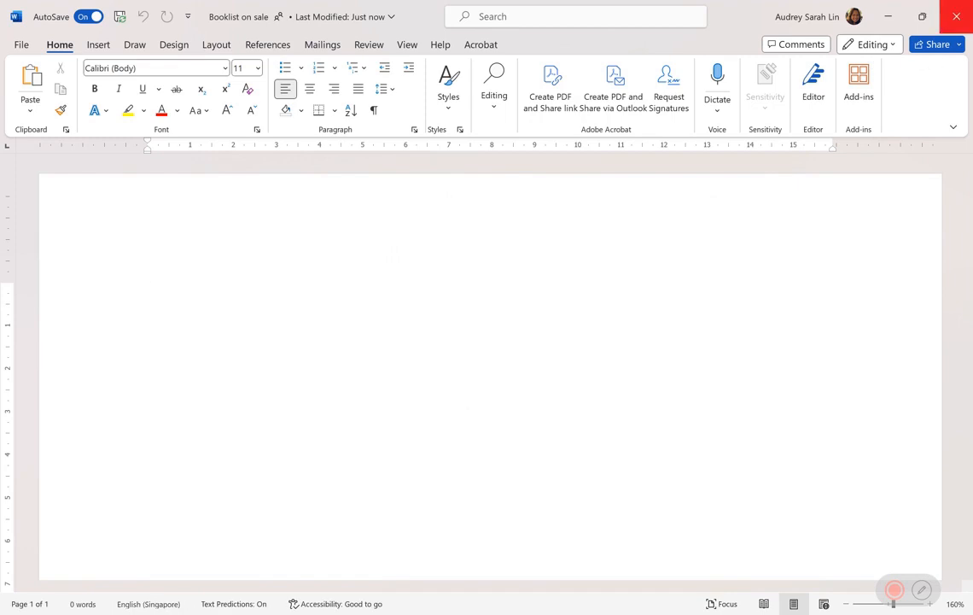
left_click(957, 18)
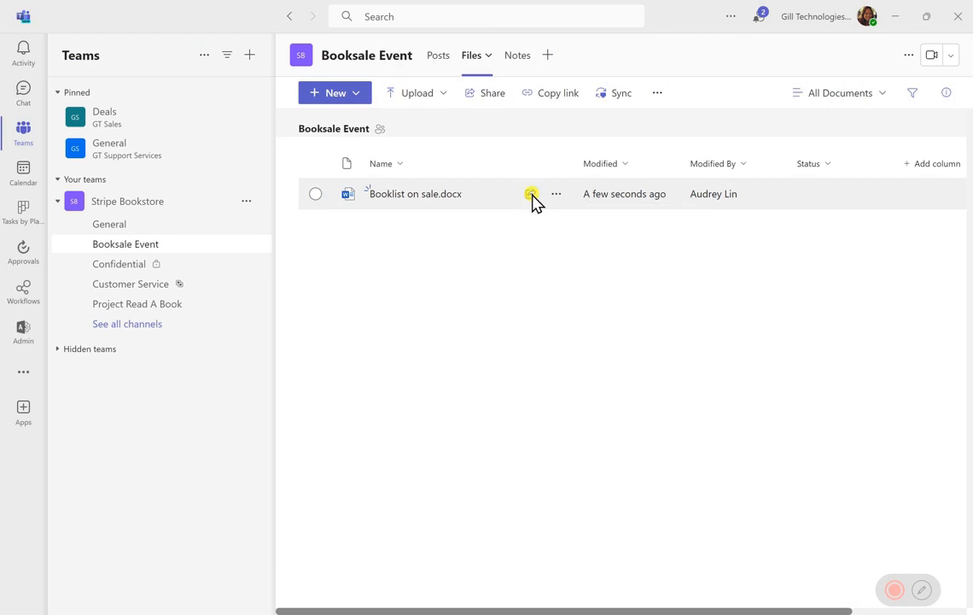
Step: Look through the sharing options and the available file actions for Booklist on sale.docx
left_click(532, 196)
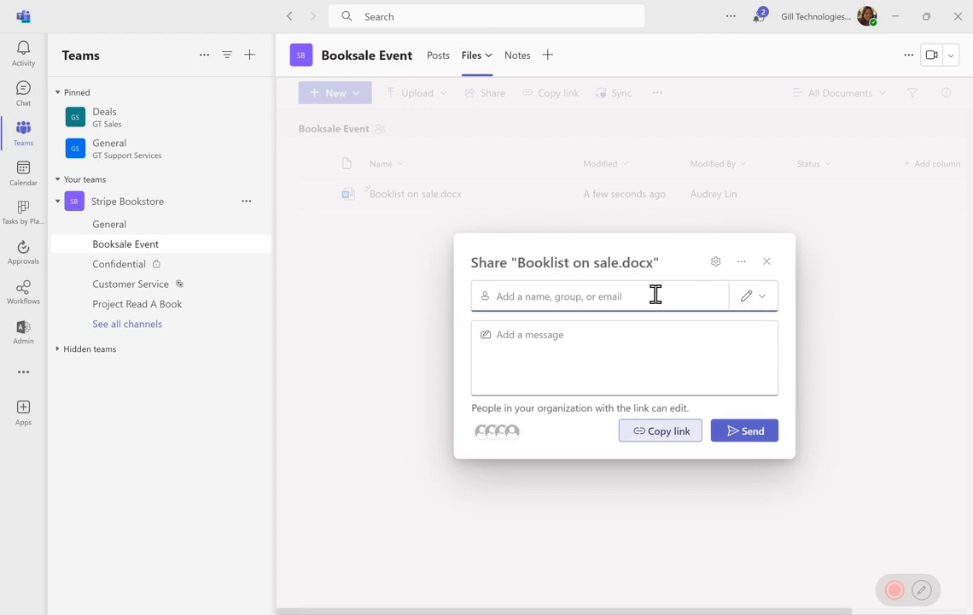
left_click(767, 263)
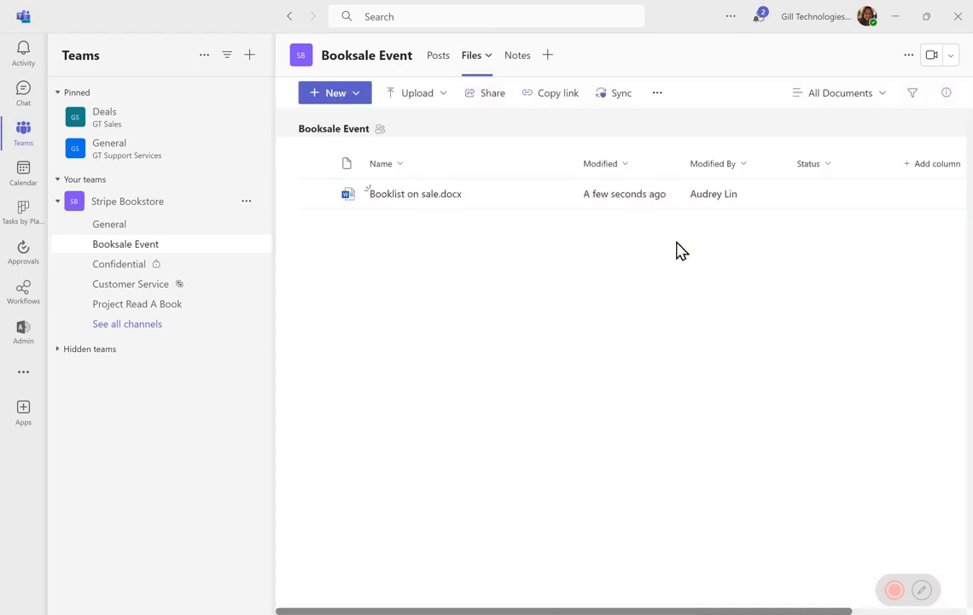
left_click(556, 194)
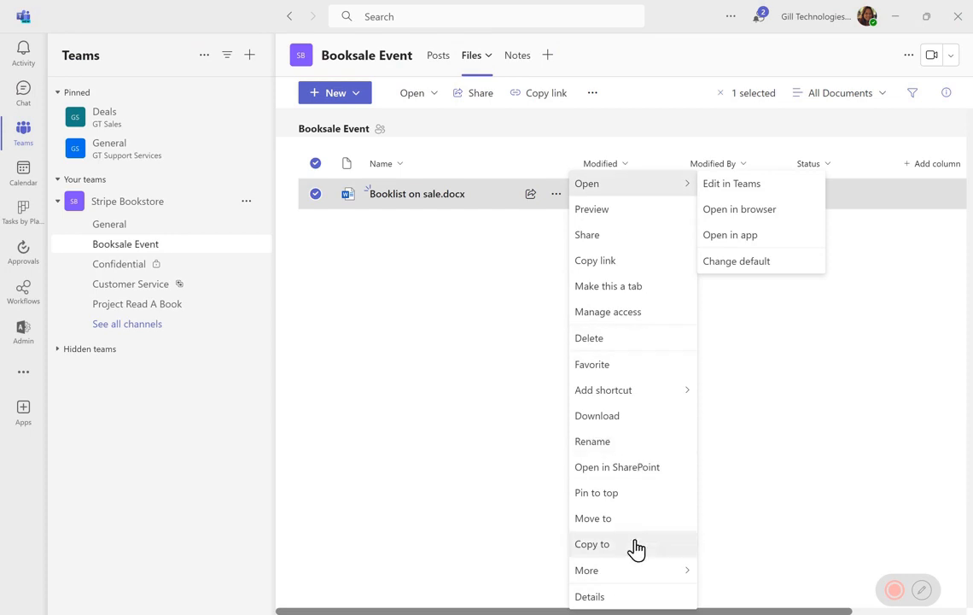
left_click(547, 465)
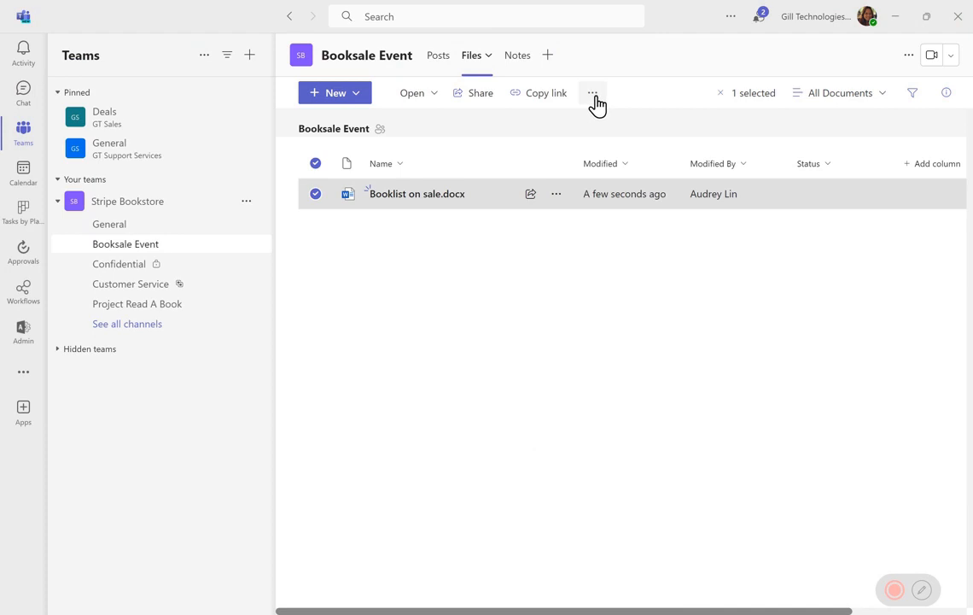
Step: Add a Tasks by Planner and To Do tab with a new plan named "Tasks - Booksale Event" to the channel
left_click(548, 55)
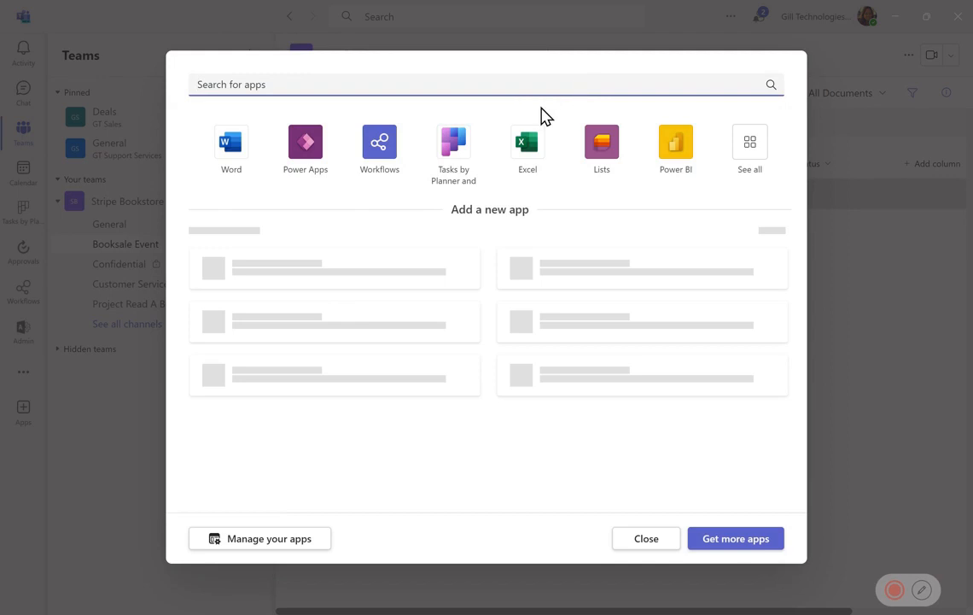
left_click(454, 147)
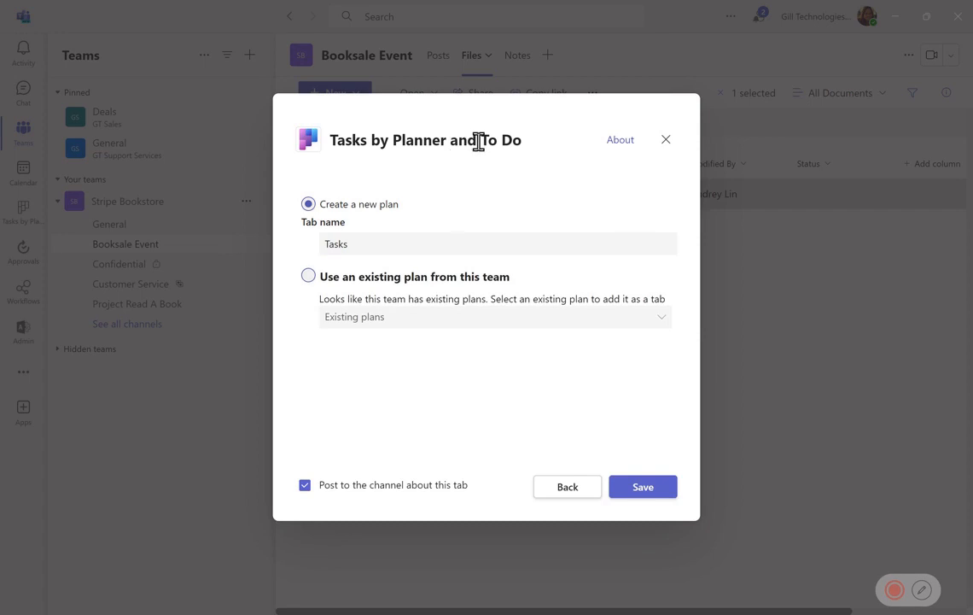
left_click(411, 243)
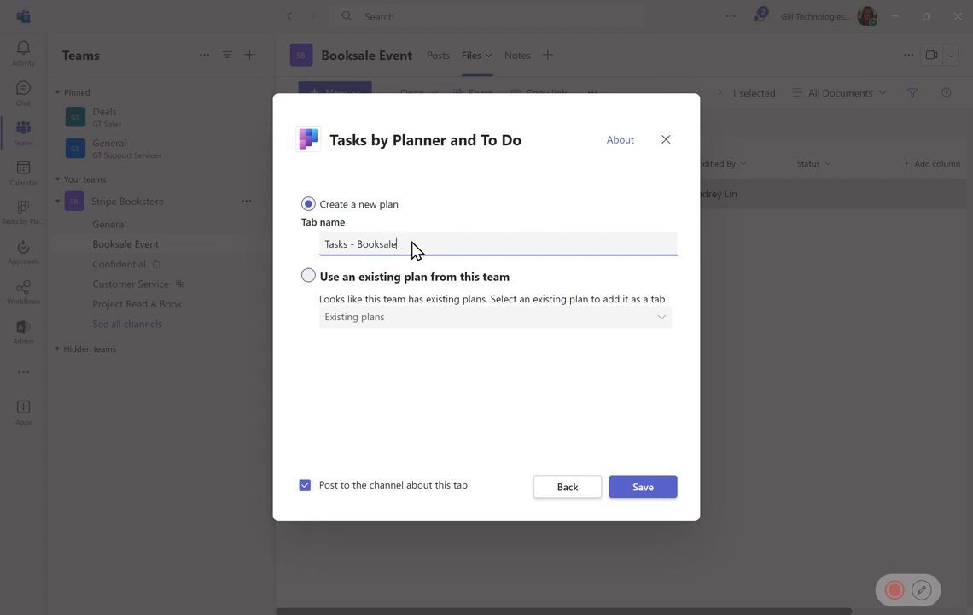
left_click(662, 491)
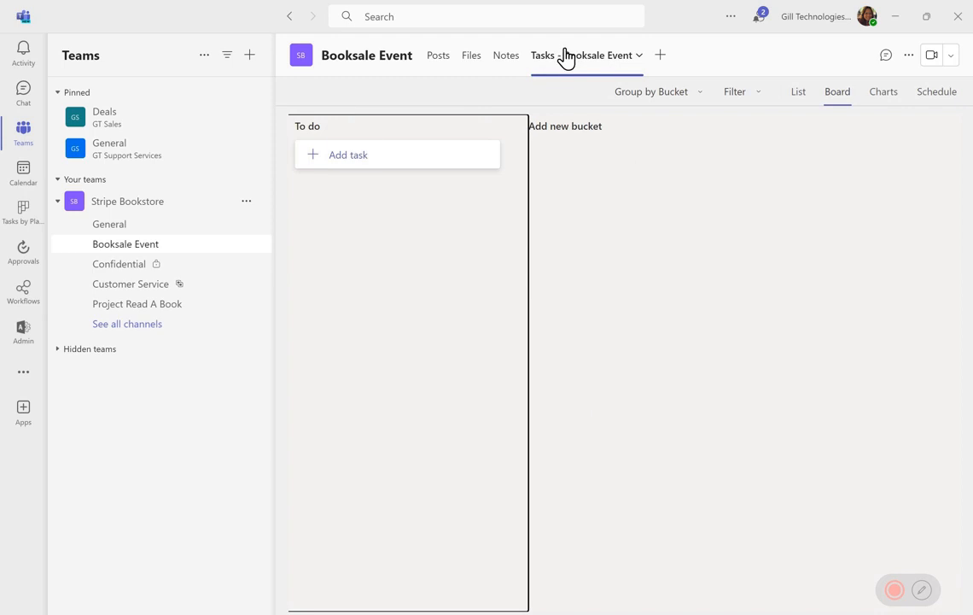
Step: Rename the plan's "To do" bucket to "Pre Event Prep"
left_click(303, 126)
left_click_drag(330, 124, 298, 124)
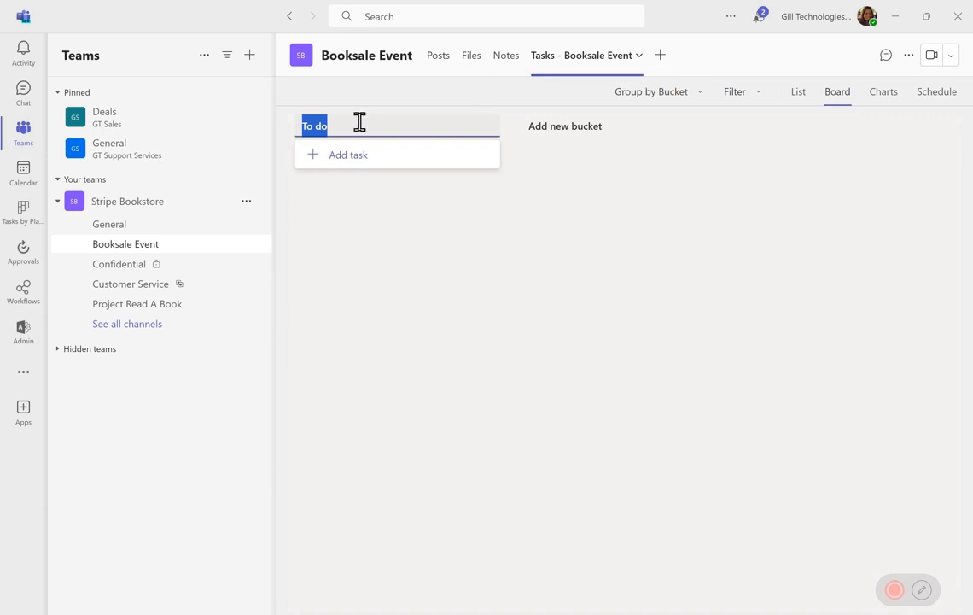
type("Pre Event Prep")
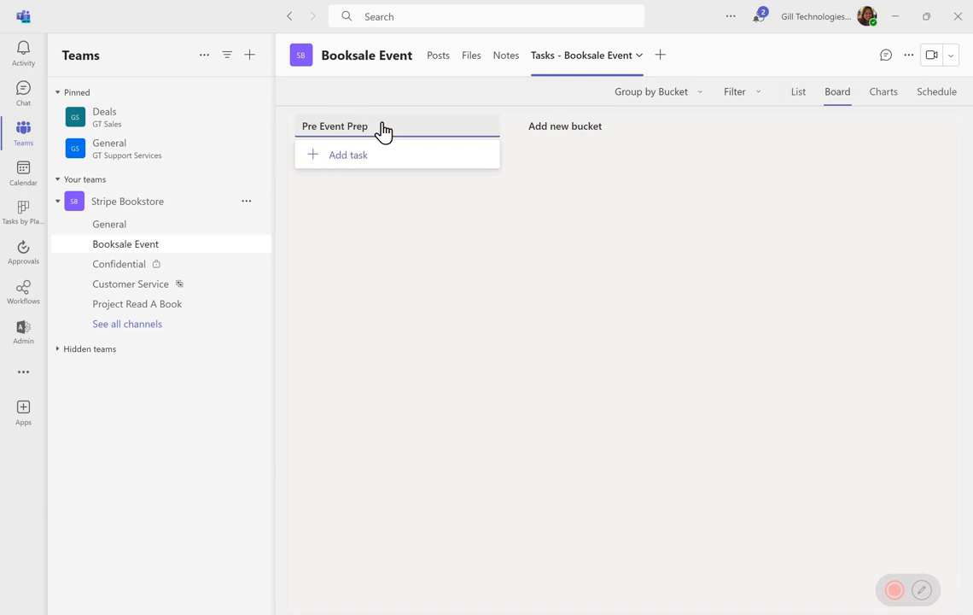
Step: Add two new buckets to the board, named "Suppliers" and "Event Locations"
left_click(563, 133)
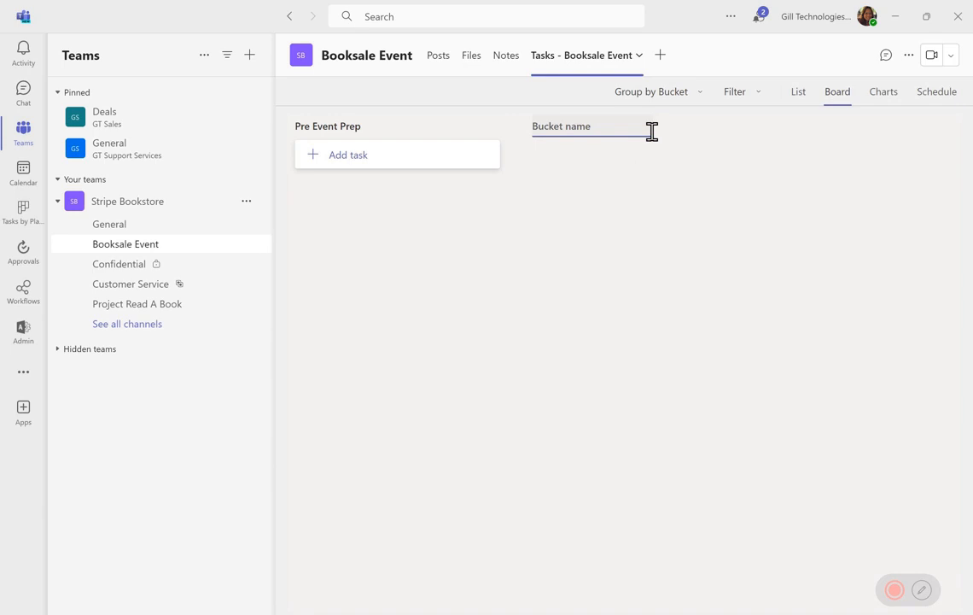
type("Suppliers")
key("Return")
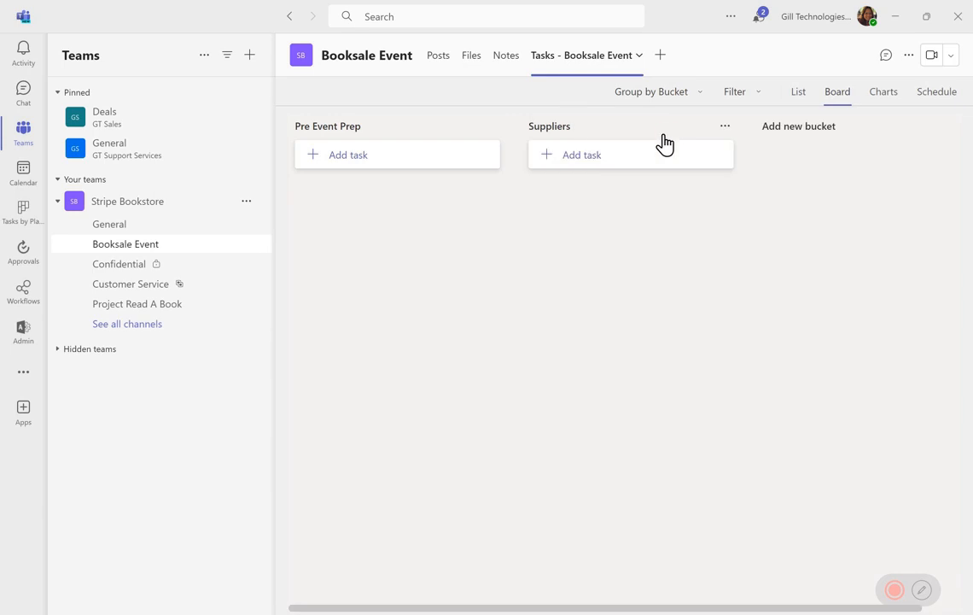
left_click(793, 126)
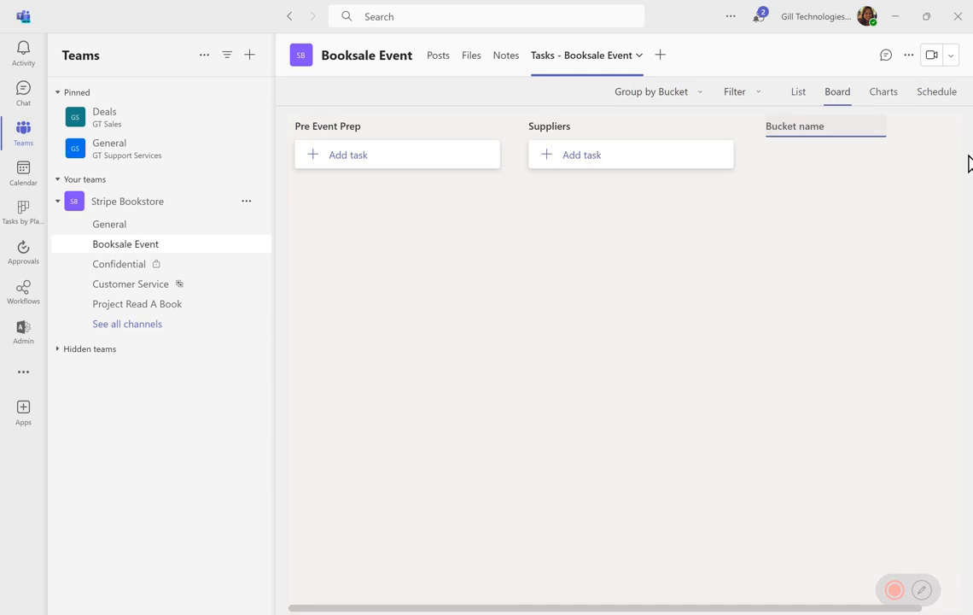
type("Event Locations")
key("Return")
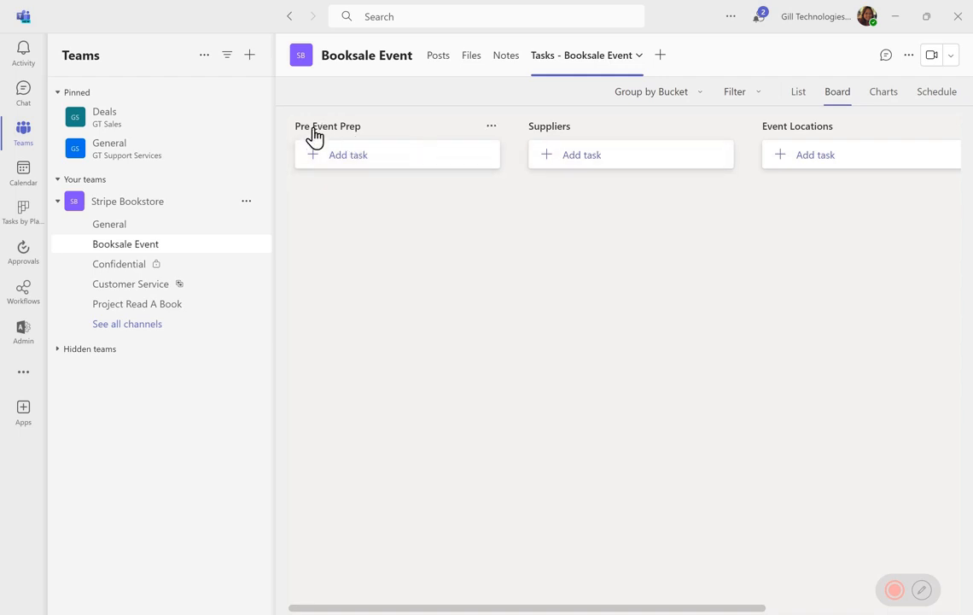
Step: Add the task "Send out the invitations to suppliers to inform of event" to the Suppliers bucket
left_click(373, 158)
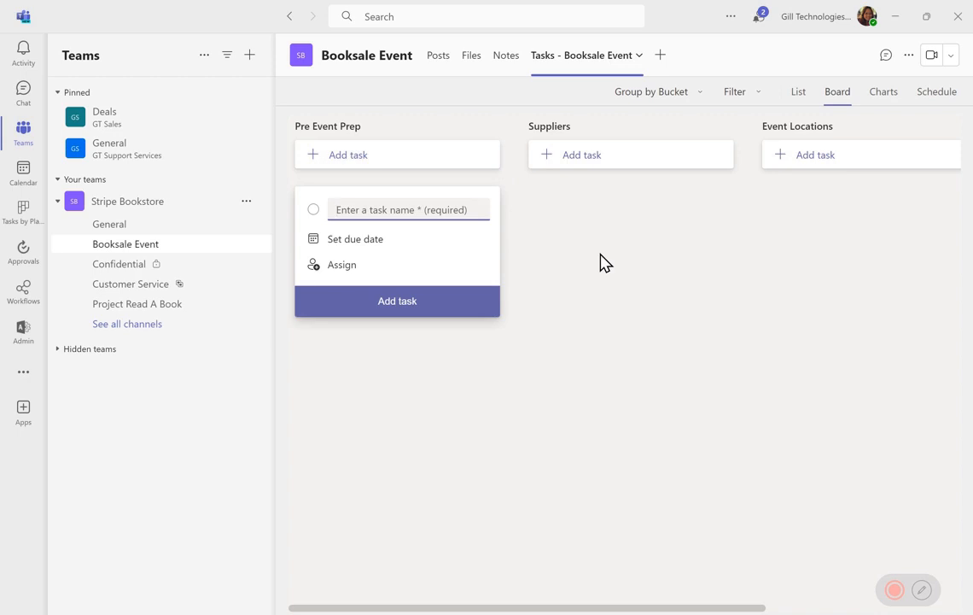
left_click(576, 158)
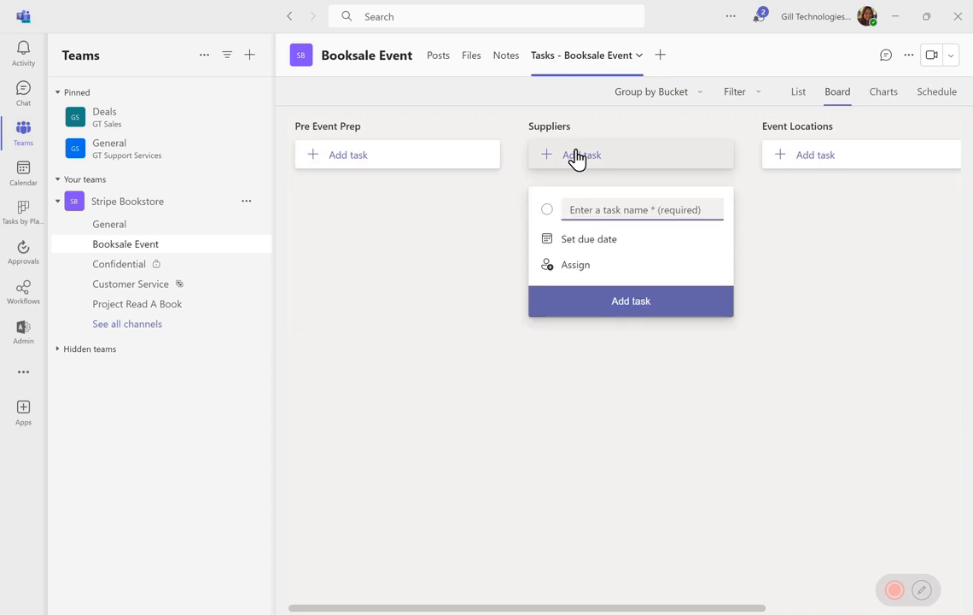
type("Send out the inv")
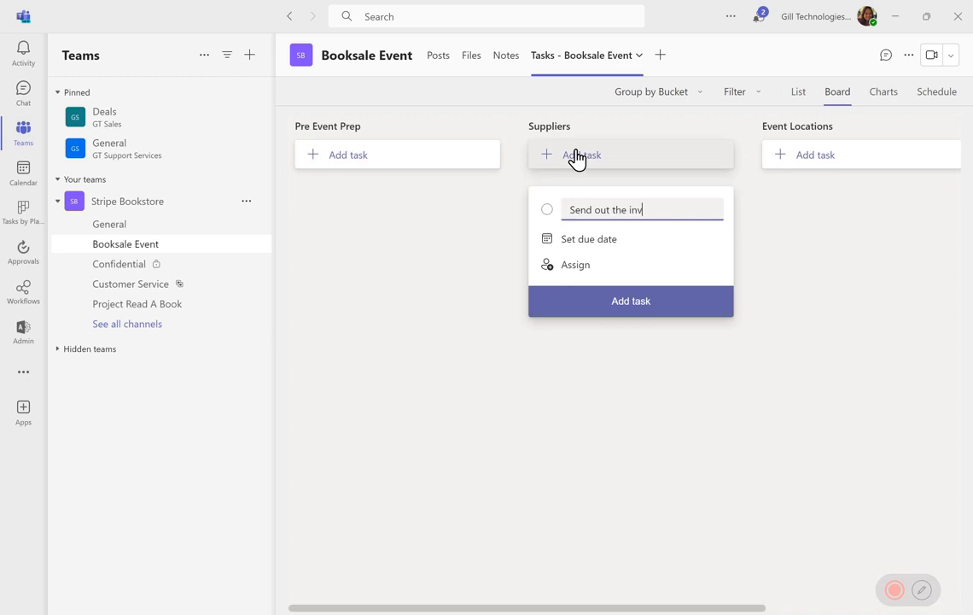
type("itiations")
key("BackSpace")
key("BackSpace")
key("BackSpace")
key("BackSpace")
key("BackSpace")
key("BackSpace")
key("BackSpace")
key("BackSpace")
key("BackSpace")
type("ns to suppliers to ")
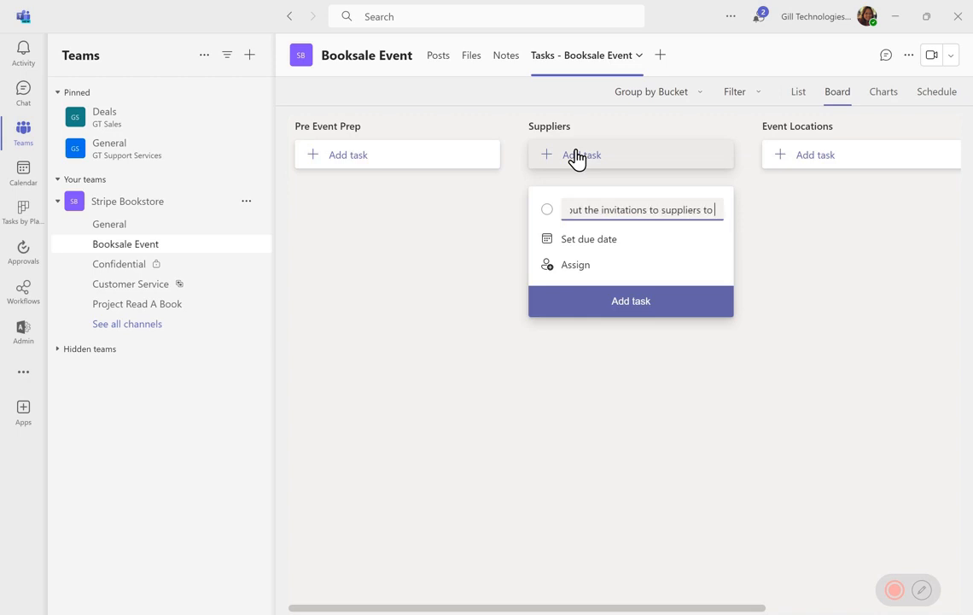
type("inform of e")
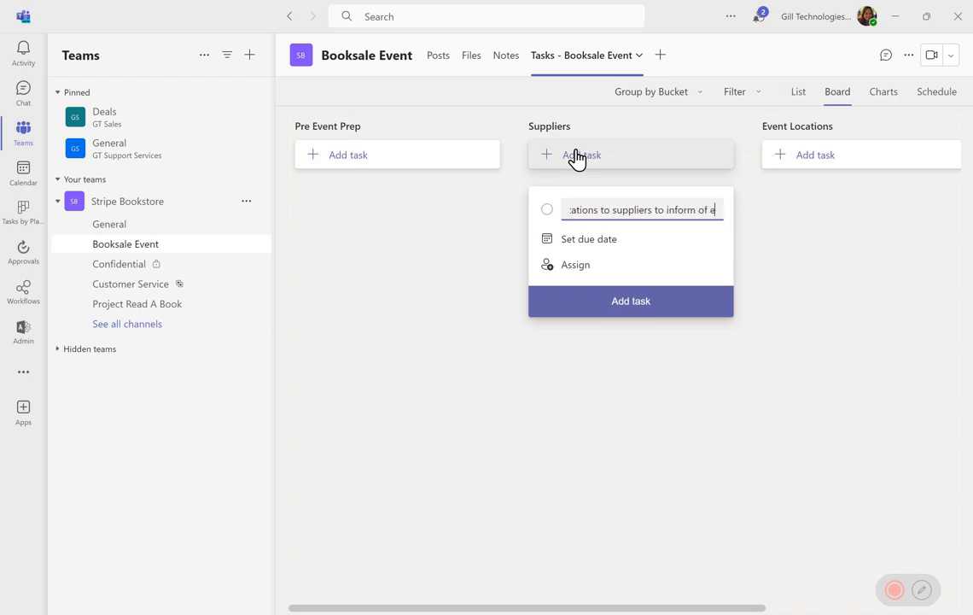
type("vent")
key("Return")
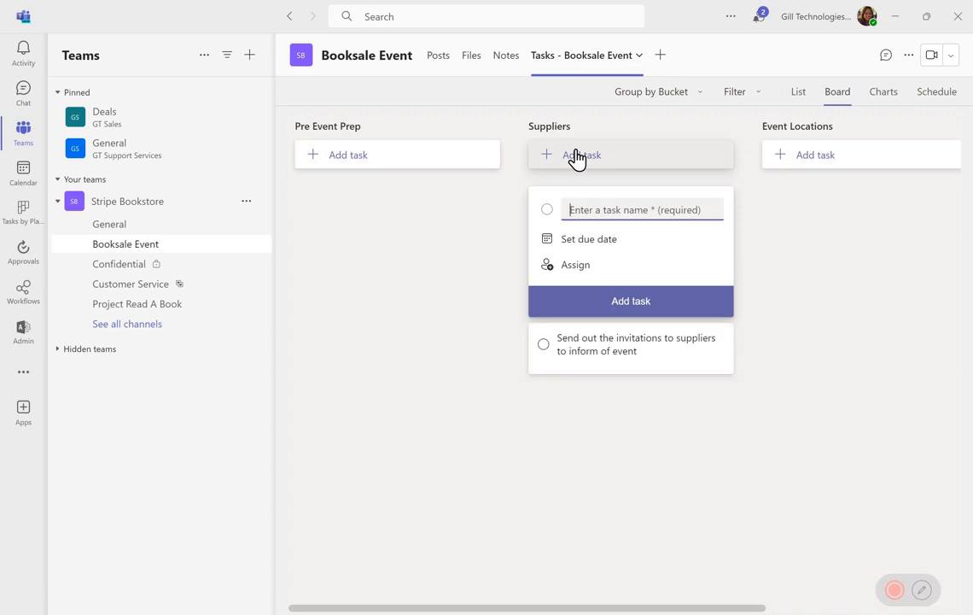
left_click(585, 350)
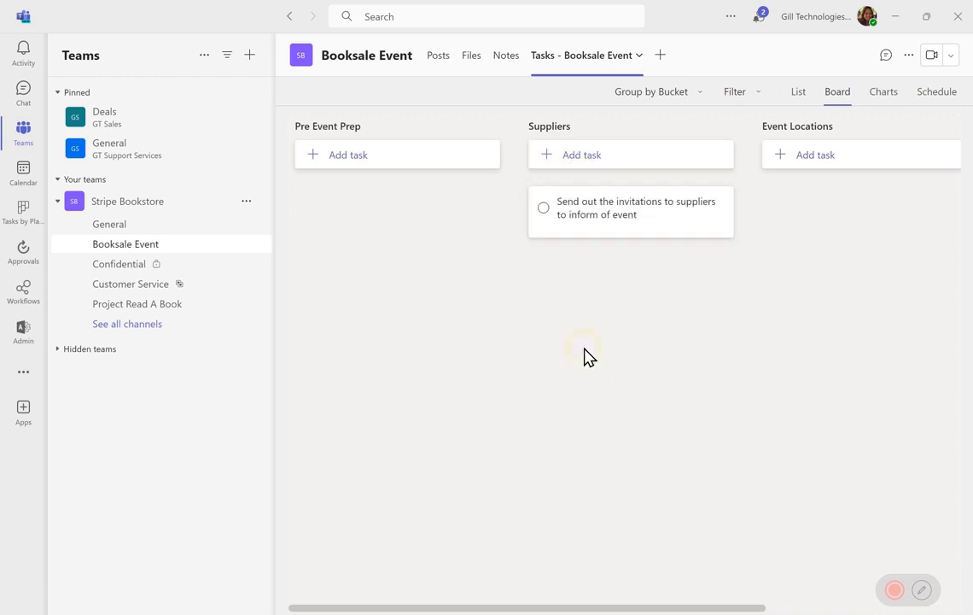
Step: Open the supplier invitations task's details and assign it to the suggested testing team member
left_click(593, 212)
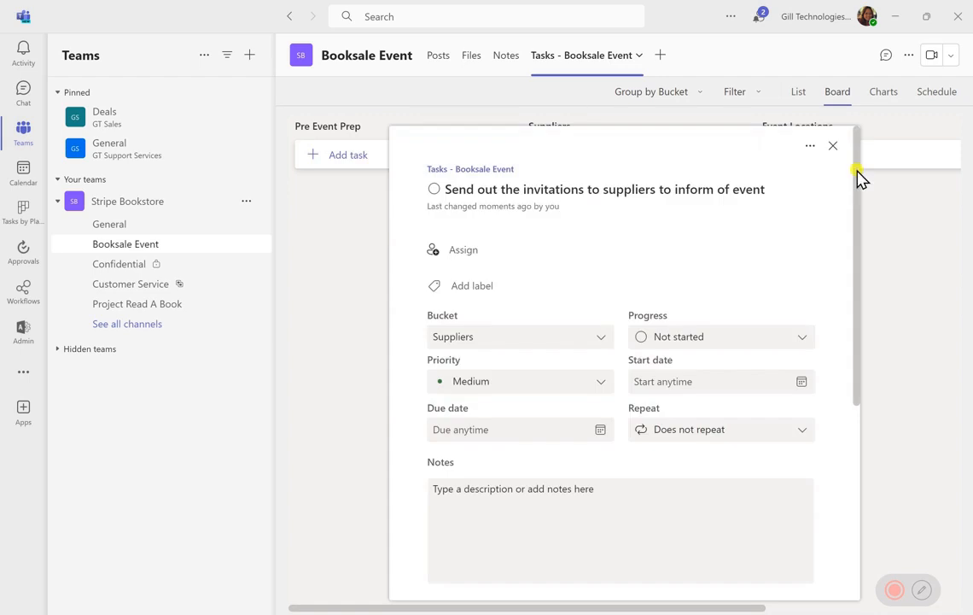
scroll(857, 188, "down", 2)
scroll(857, 188, "up", 2)
left_click(474, 250)
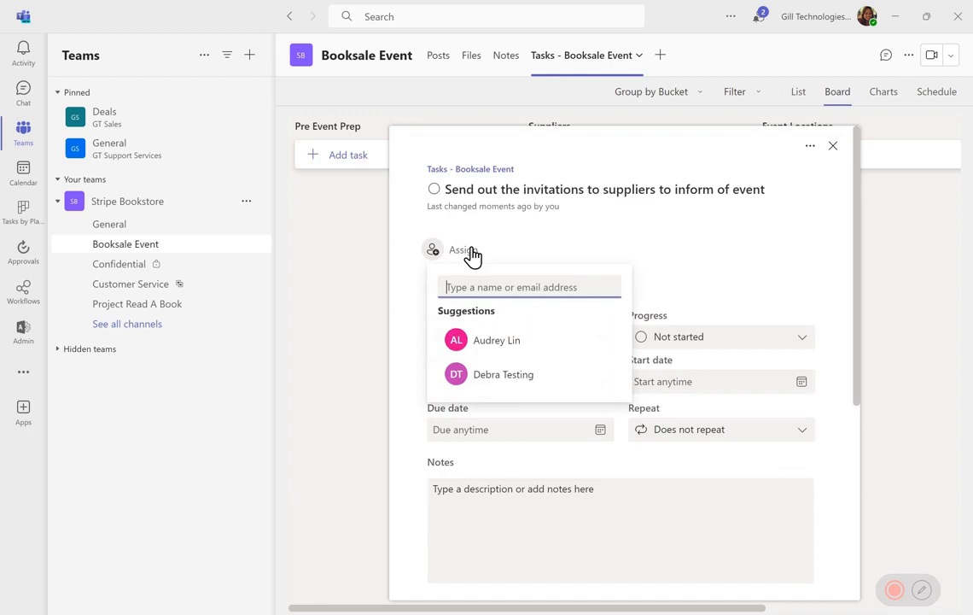
left_click(492, 374)
left_click(408, 270)
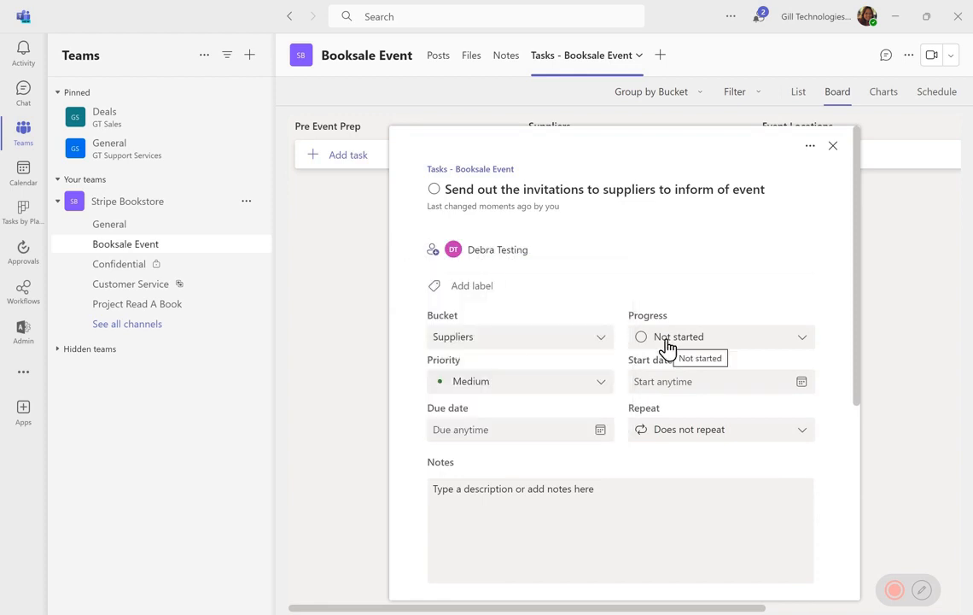
Step: Set the task's progress to In progress and its due date to 10/01/2024
left_click_drag(860, 224, 860, 283)
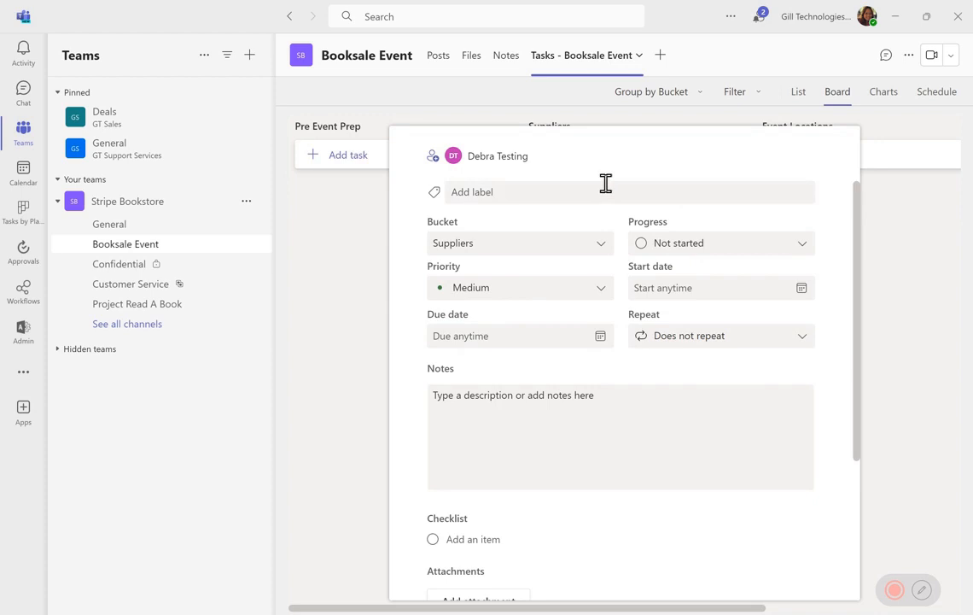
left_click(714, 245)
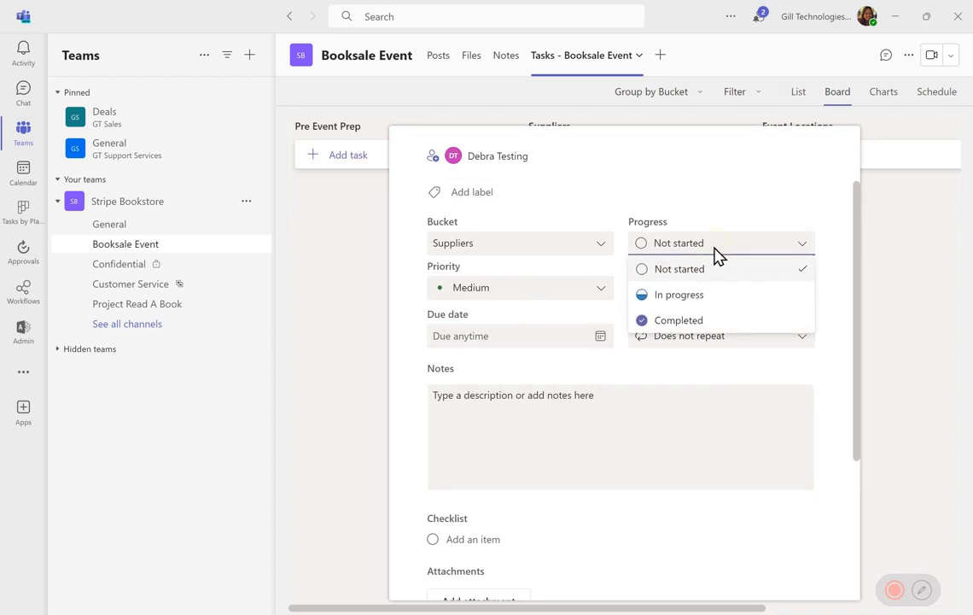
left_click(701, 296)
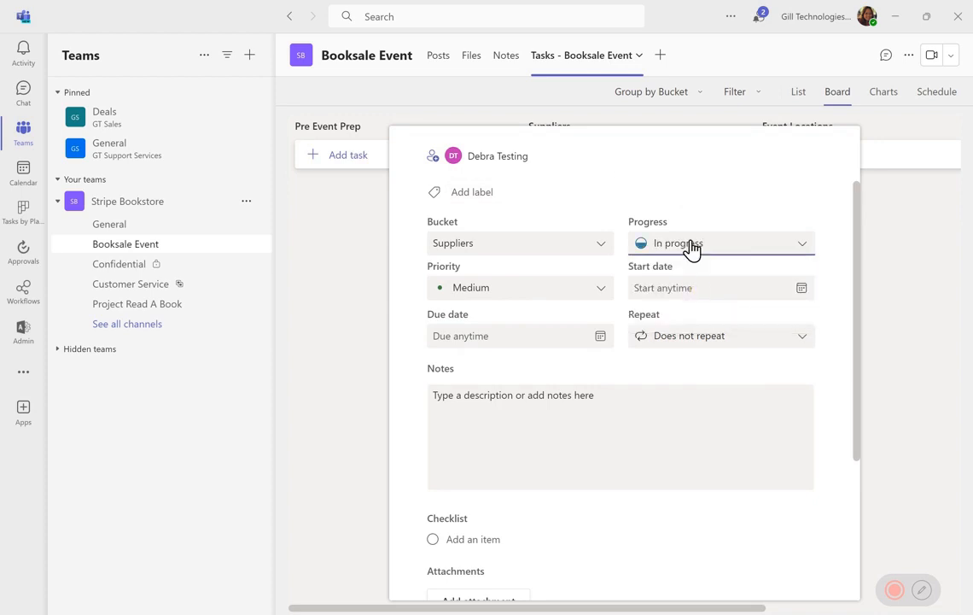
left_click(600, 337)
left_click(600, 337)
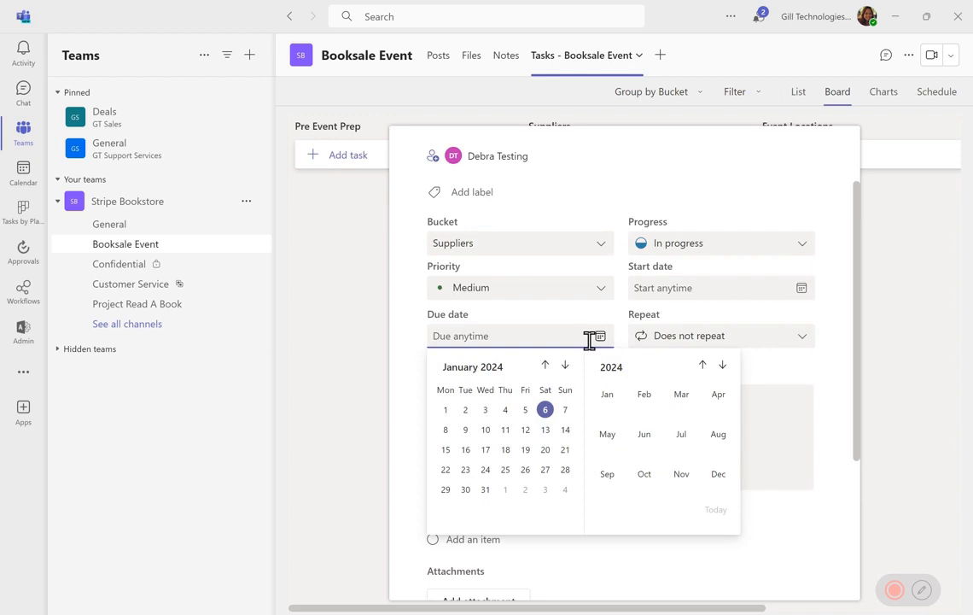
left_click(486, 431)
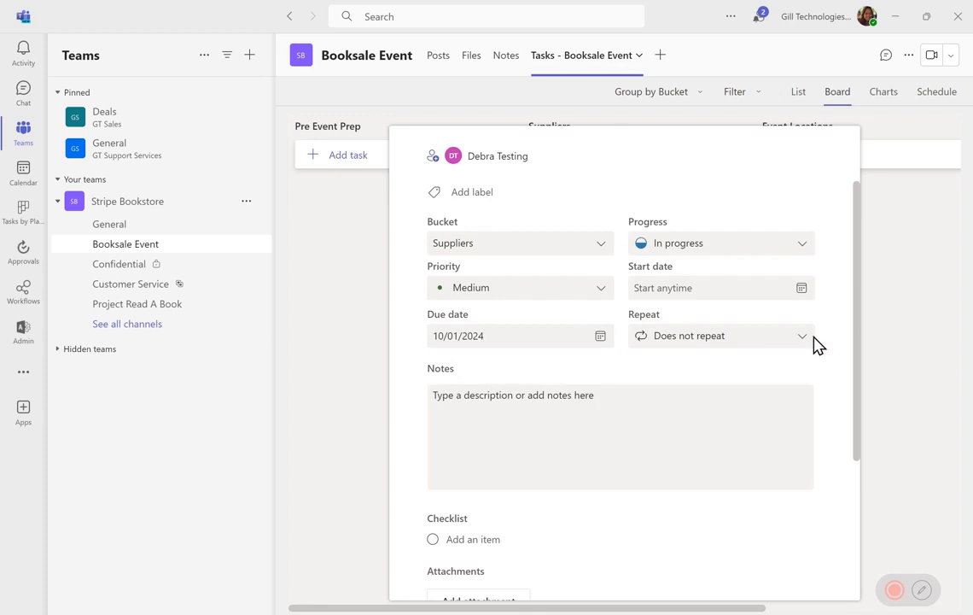
Step: Look through the task's notes, checklist, attachments and comments areas, and close the task details
left_click(856, 305)
scroll(854, 316, "down", 2)
left_click(523, 319)
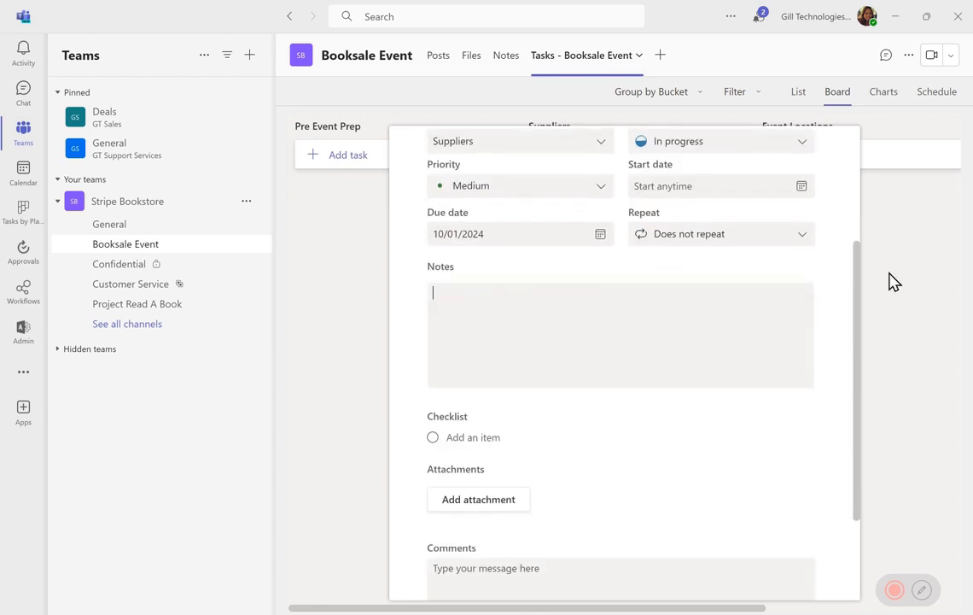
left_click_drag(856, 258, 679, 330)
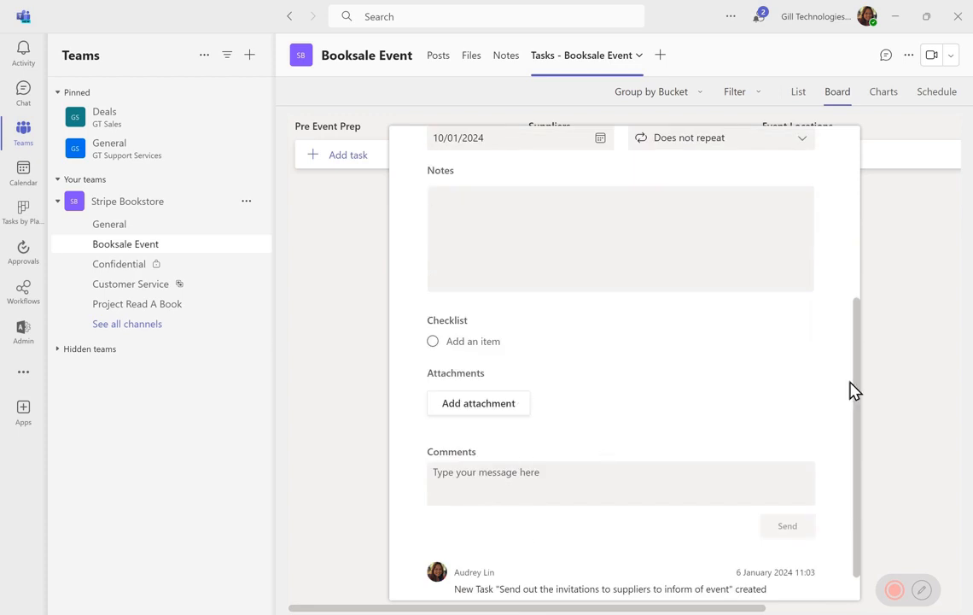
left_click_drag(862, 397, 879, 165)
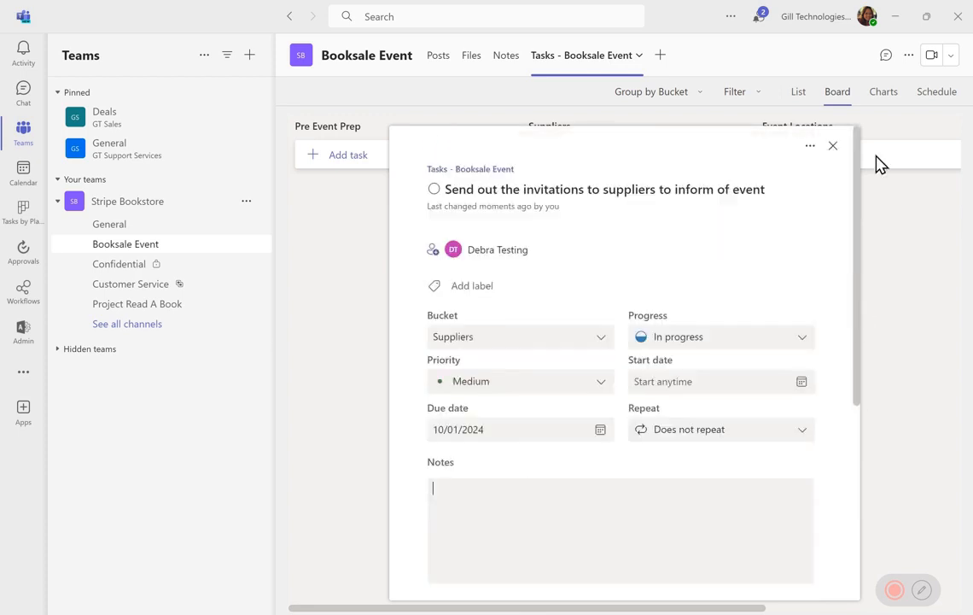
left_click(876, 265)
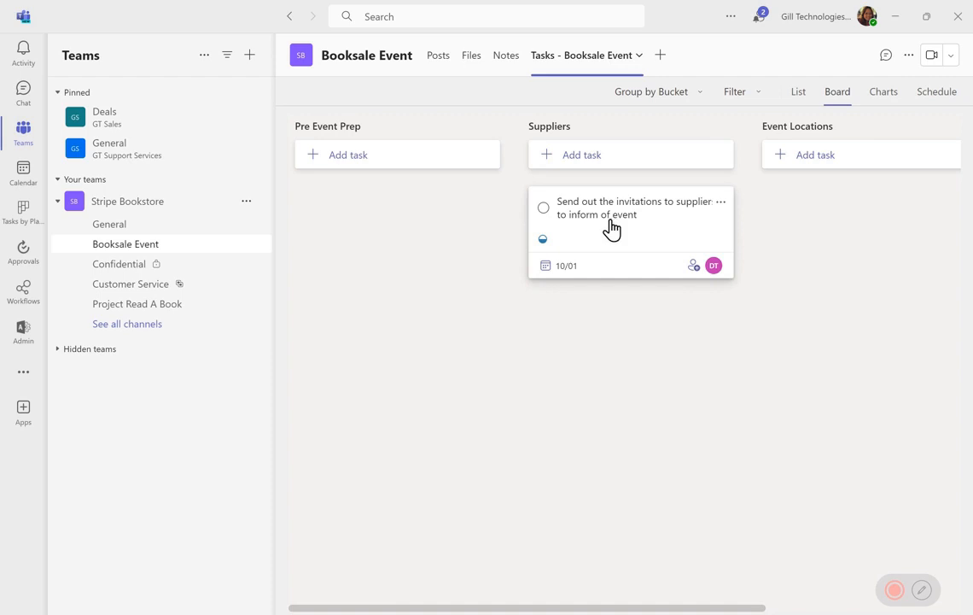
mouse_move(584, 608)
left_mouse_down()
mouse_move(790, 608)
mouse_move(568, 606)
left_mouse_up()
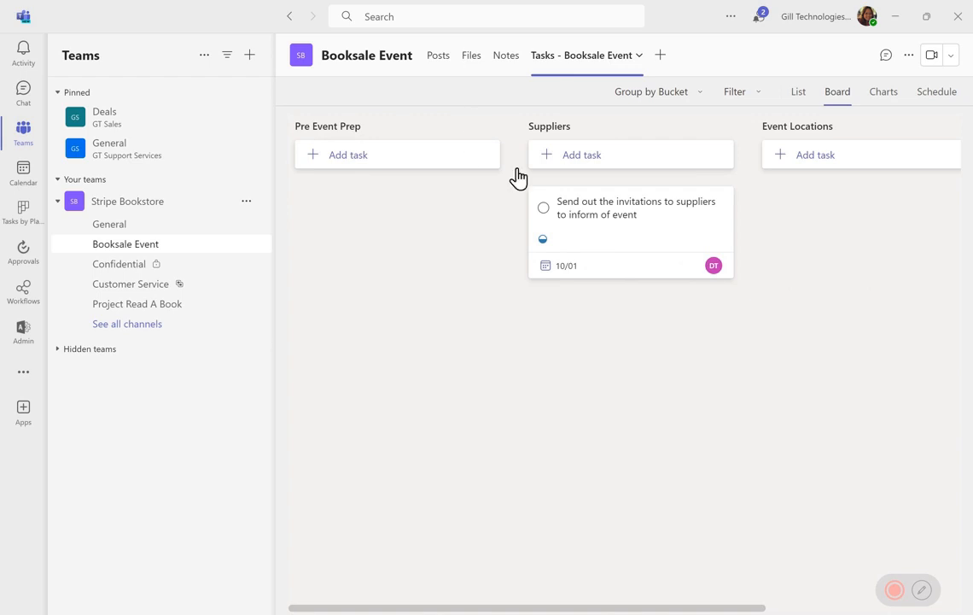
Step: Start scheduling a meeting from the Booksale Event channel's posts, maximize the meeting window and title the meeting "Sync call"
left_click(438, 58)
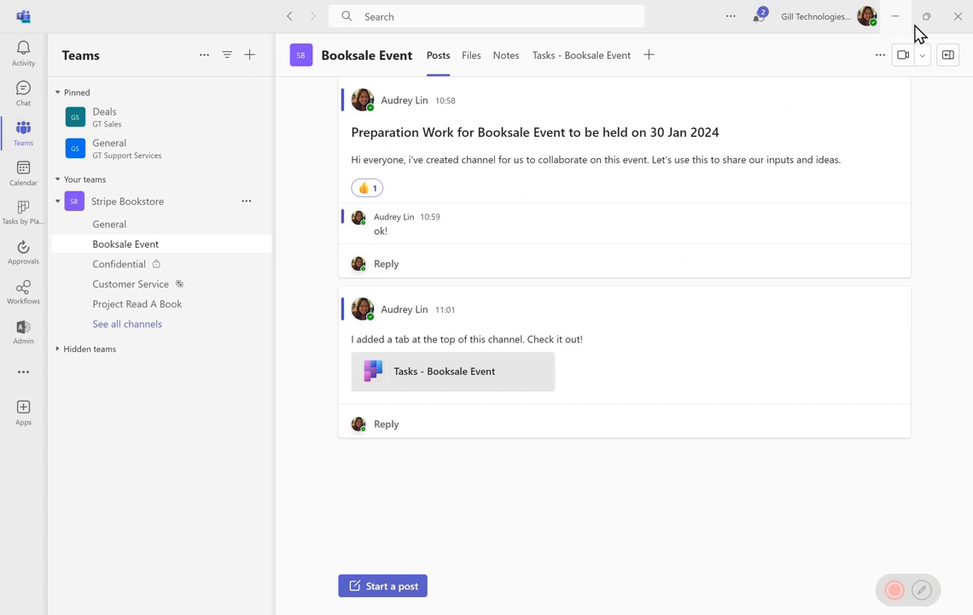
left_click(924, 54)
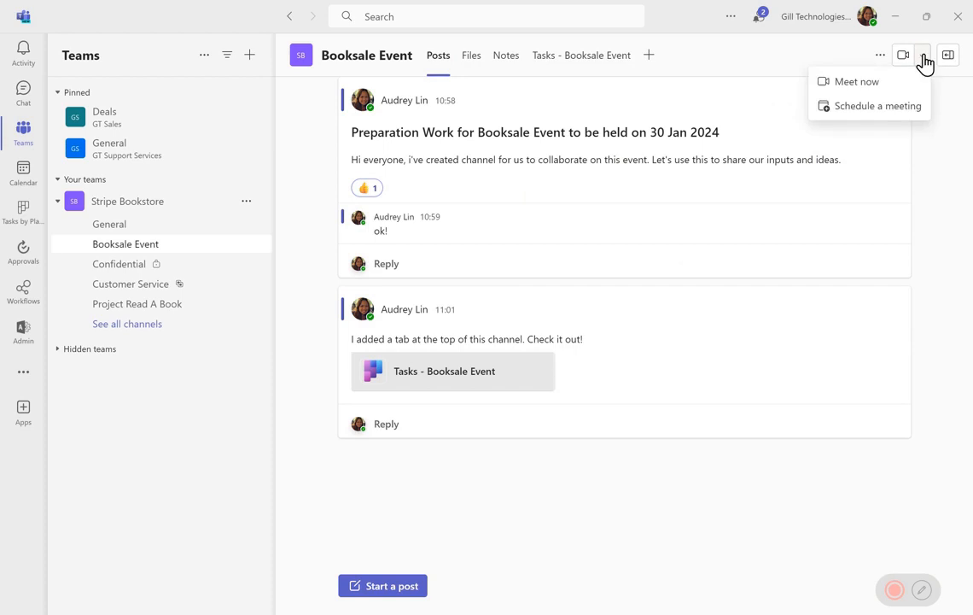
left_click(877, 106)
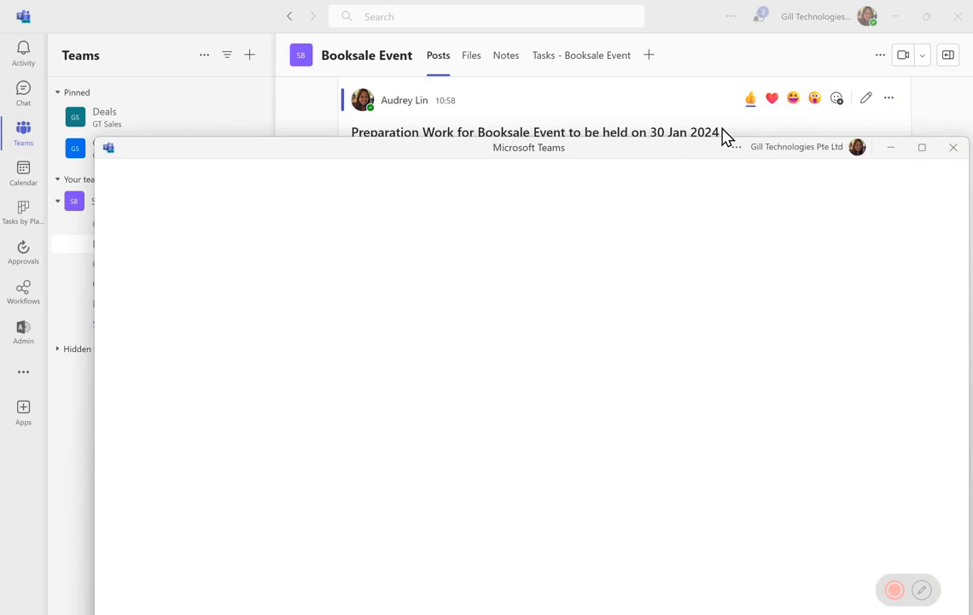
left_click_drag(664, 152, 619, 68)
double_click(619, 67)
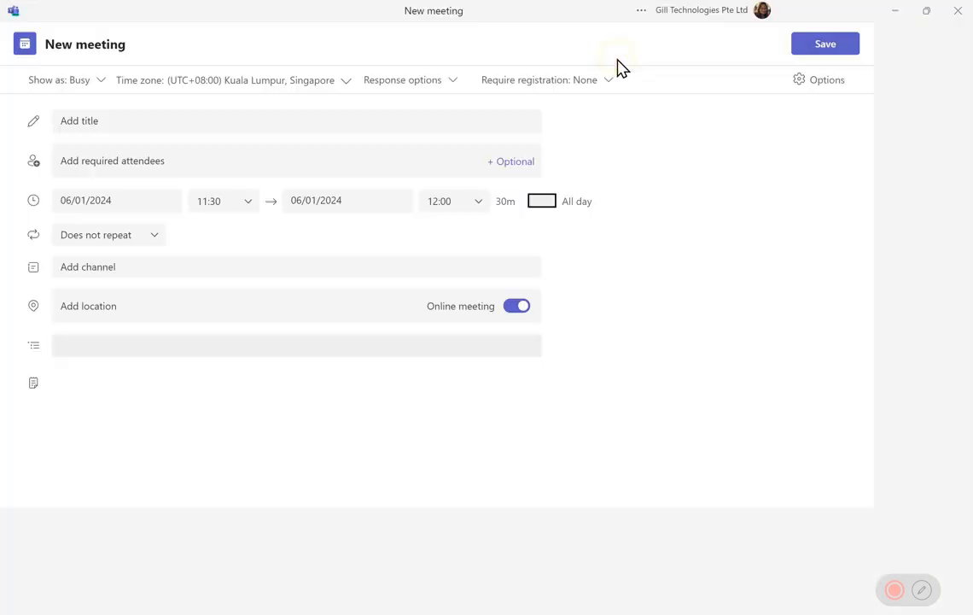
left_click(240, 120)
type("Sync call")
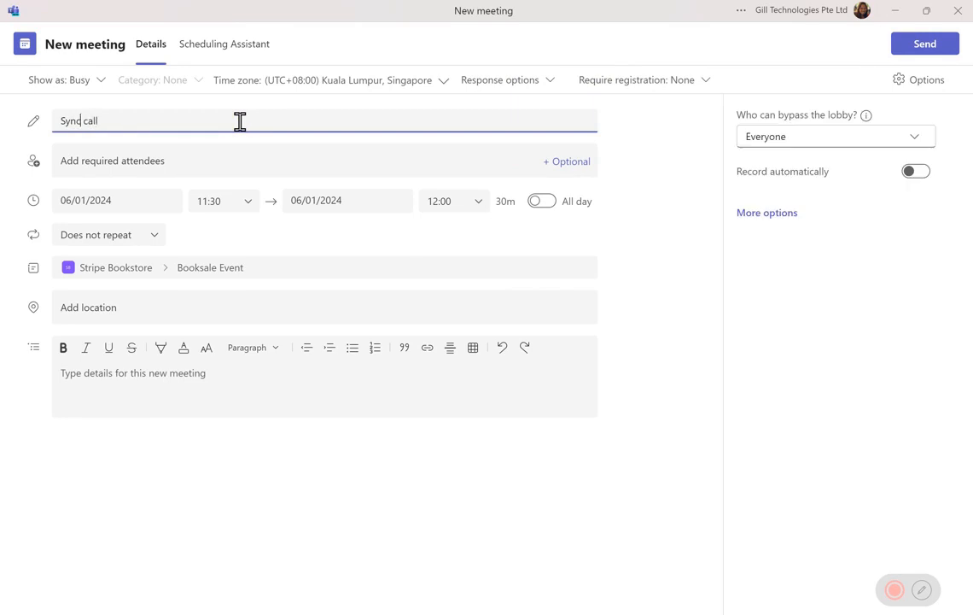
Step: Retitle the meeting "Daily sync call" and set its start time to 10:00
key("Home")
type("Daily")
key("Delete")
type("s")
left_click(234, 208)
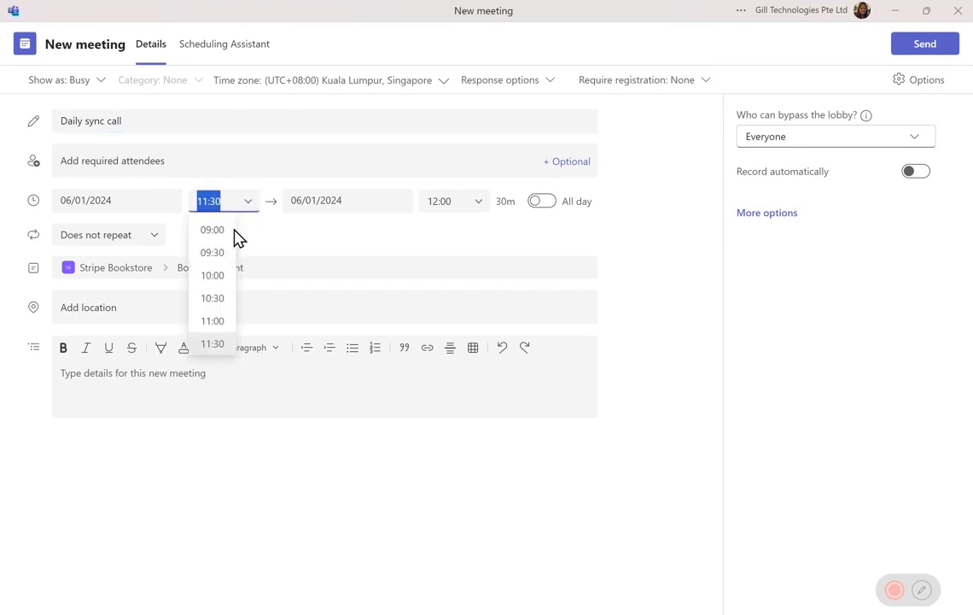
left_click(211, 277)
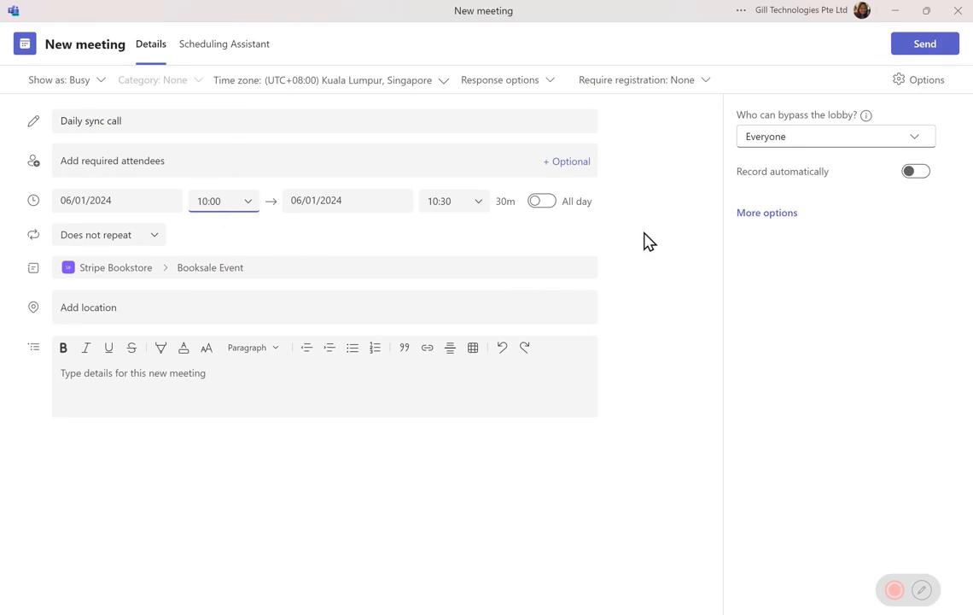
Step: Make the meeting recur every day until 29/01/2024 and send the invitation to the channel
left_click(108, 234)
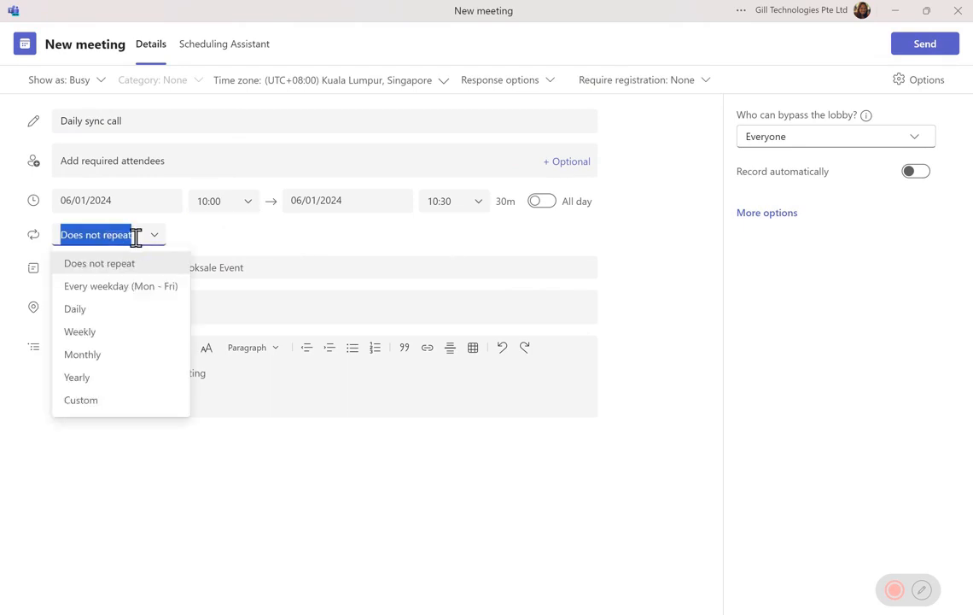
left_click(96, 311)
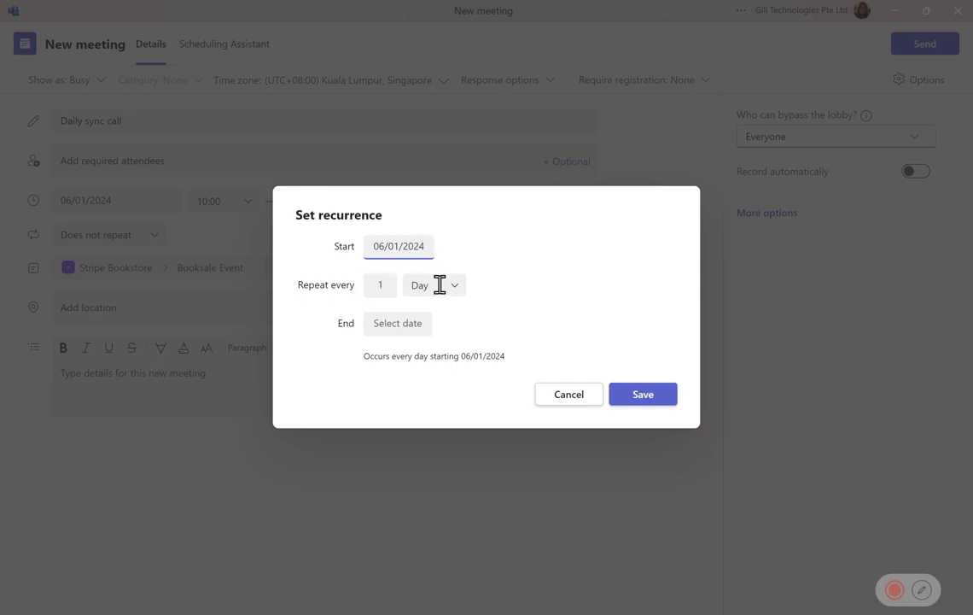
left_click(397, 322)
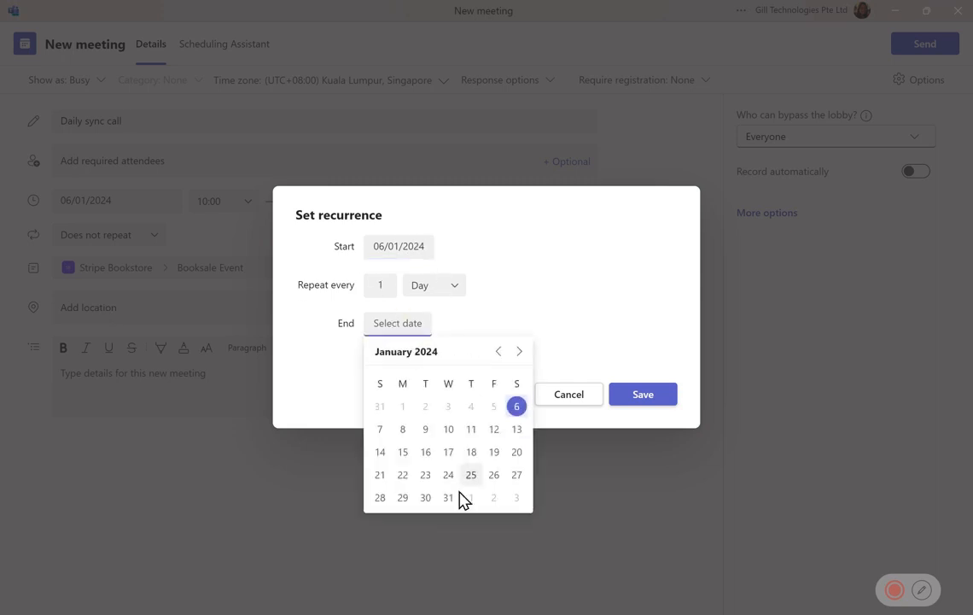
left_click(404, 498)
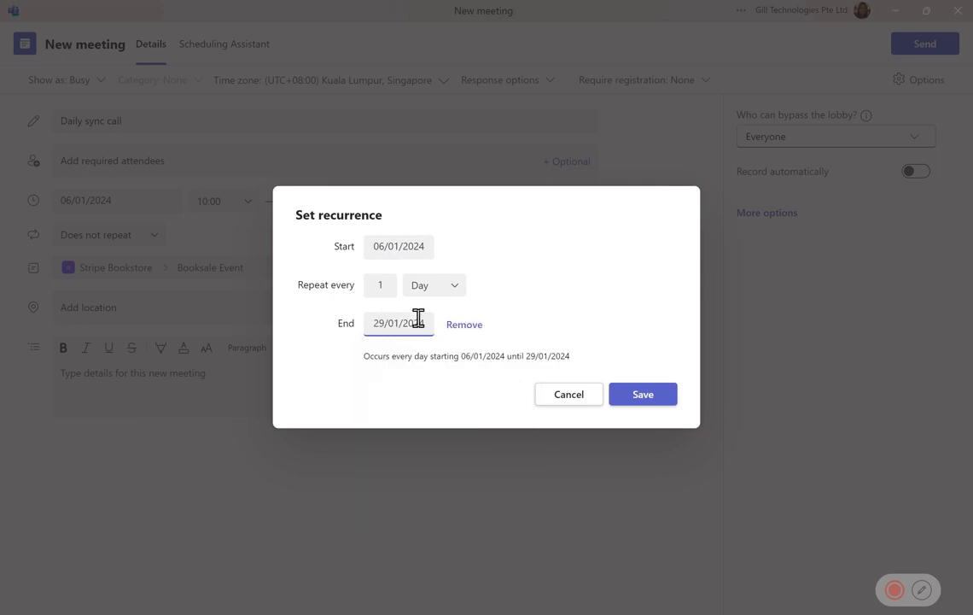
left_click(628, 395)
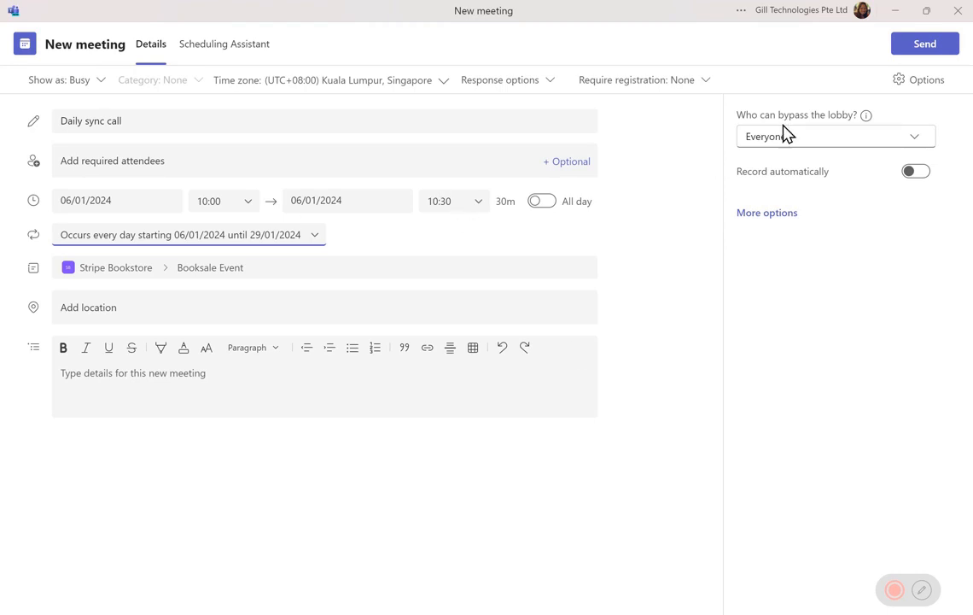
left_click(939, 49)
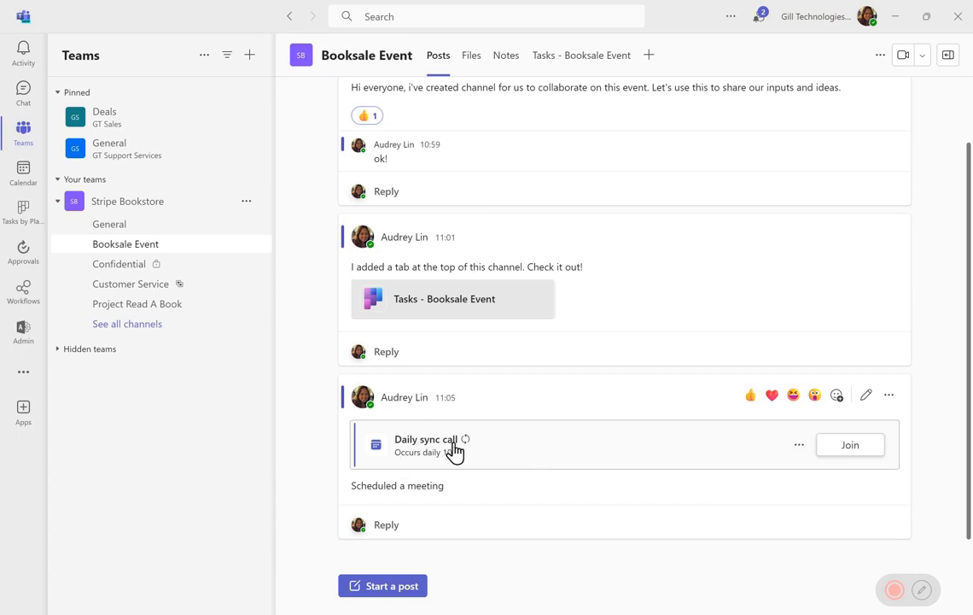
Step: Join the Daily sync call from its channel post with computer audio and the microphone turned off
left_click(859, 451)
left_click(851, 445)
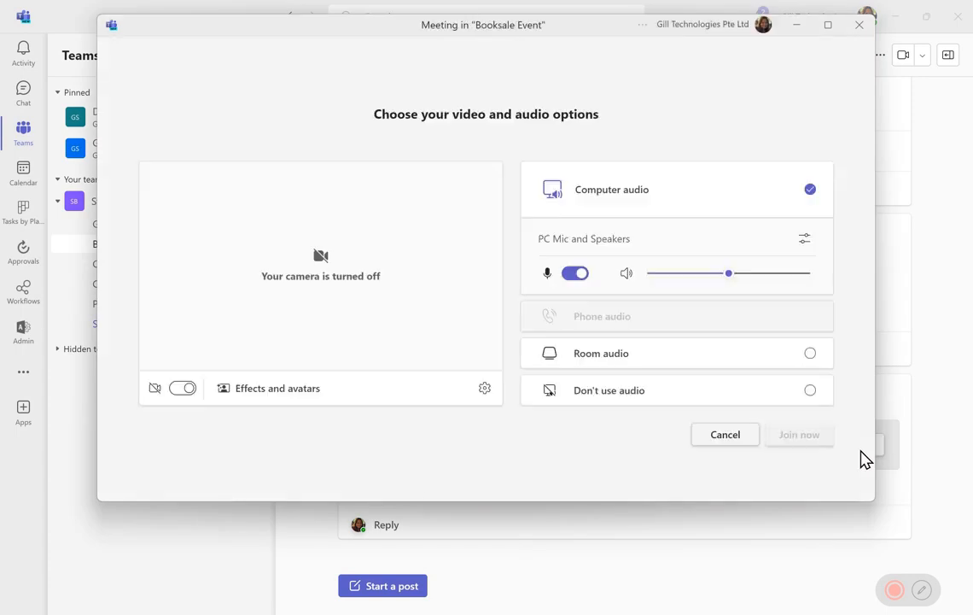
left_click(570, 274)
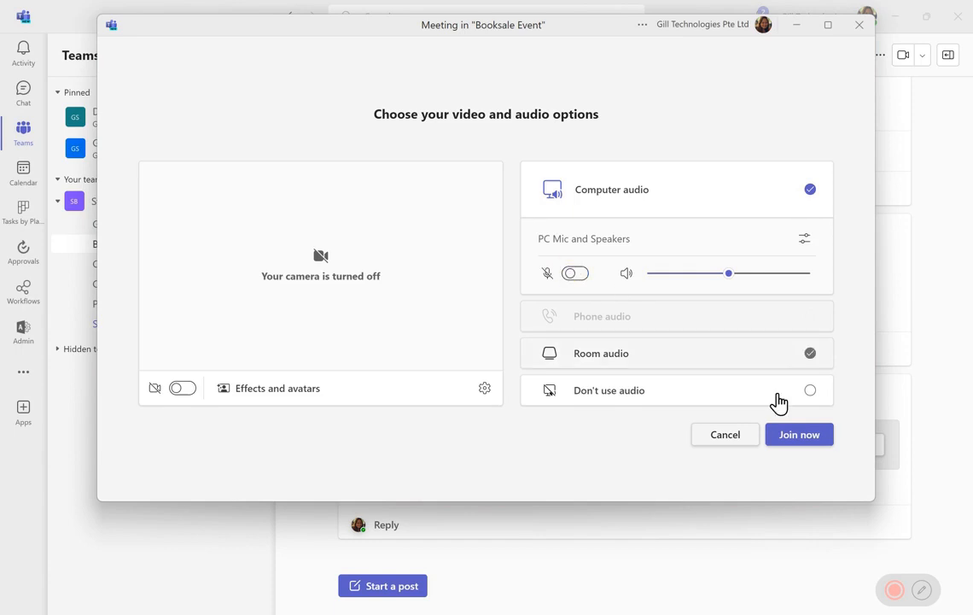
left_click(795, 438)
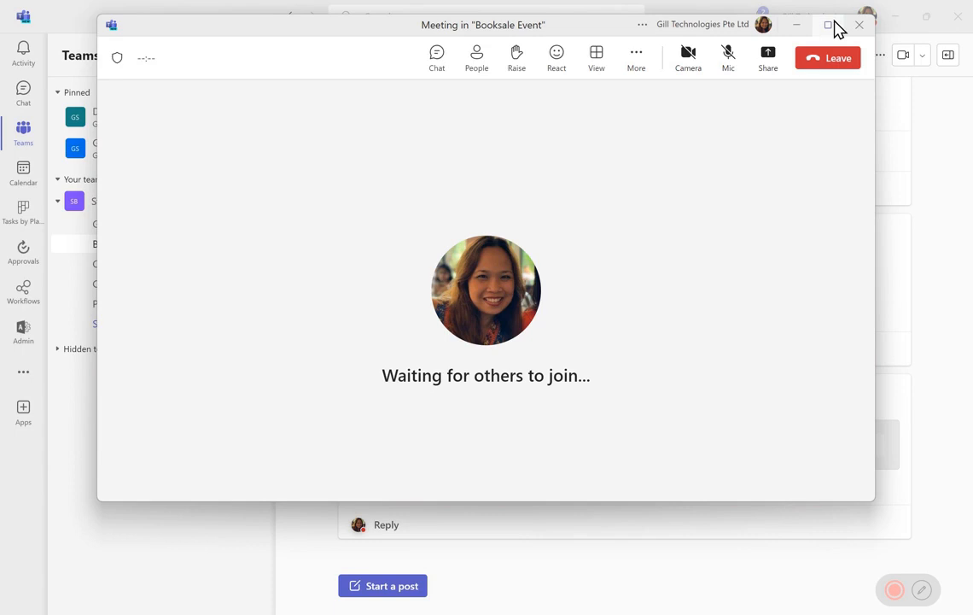
mouse_move(836, 29)
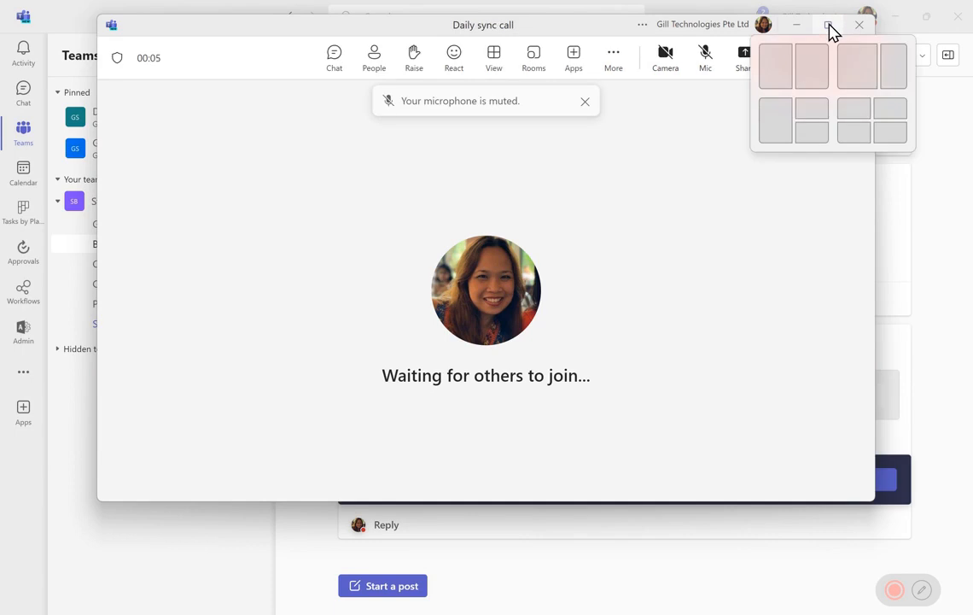
left_click(829, 27)
left_click(830, 27)
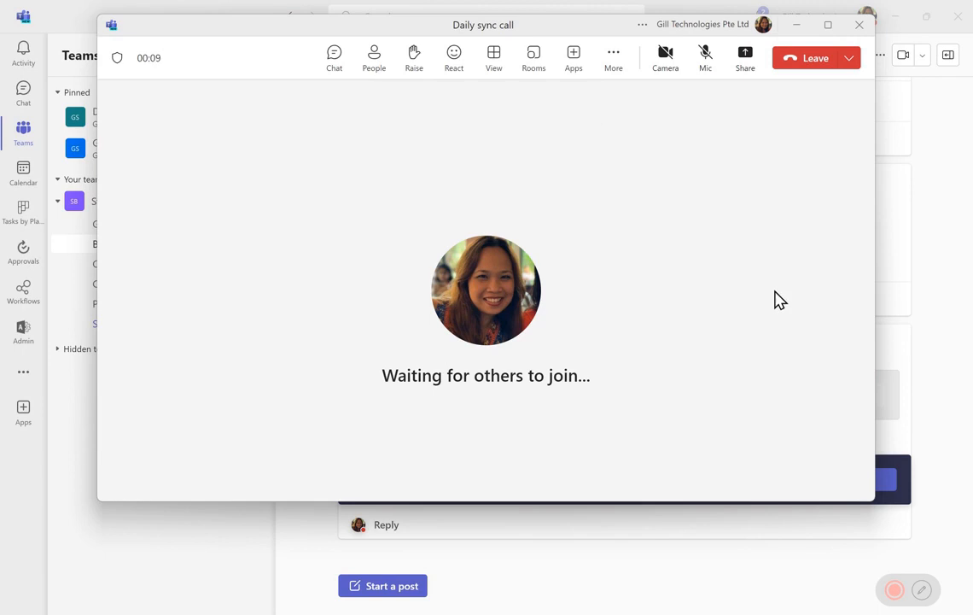
Step: Look at the meeting's record and transcribe options and leave the meeting
left_click(618, 56)
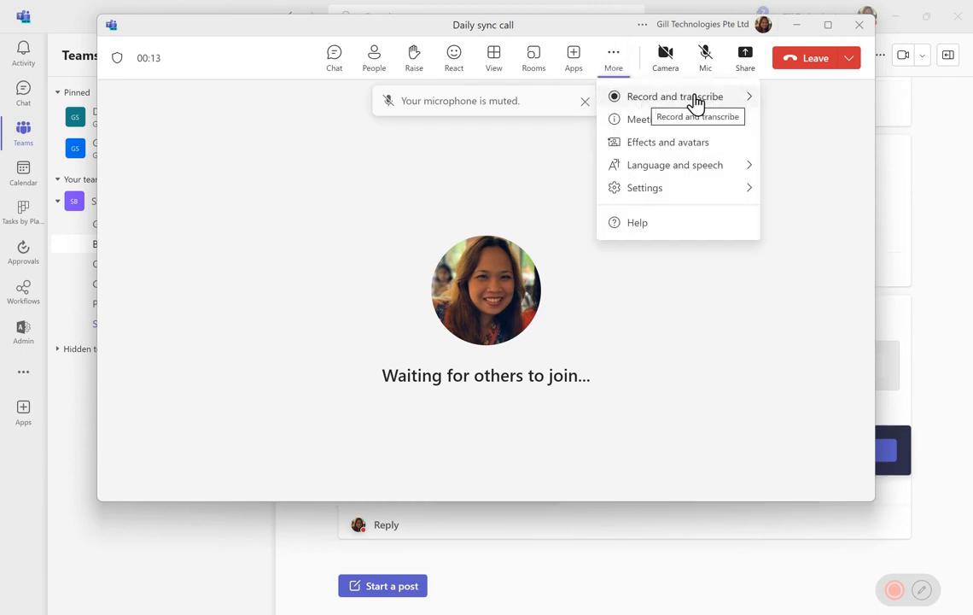
mouse_move(678, 102)
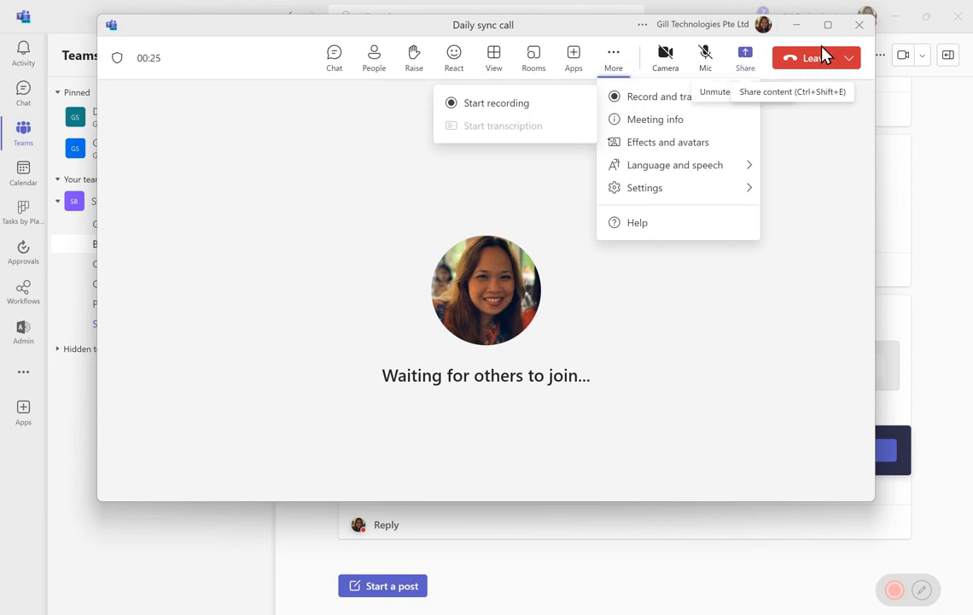
left_click(796, 59)
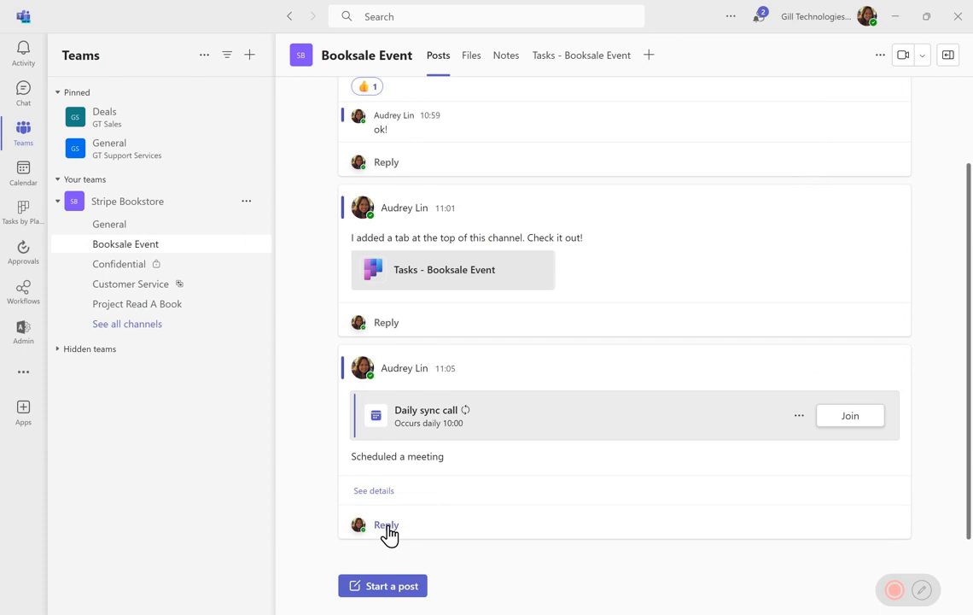
Step: Rejoin the Daily sync call from the channel post with the microphone muted
left_click(386, 525)
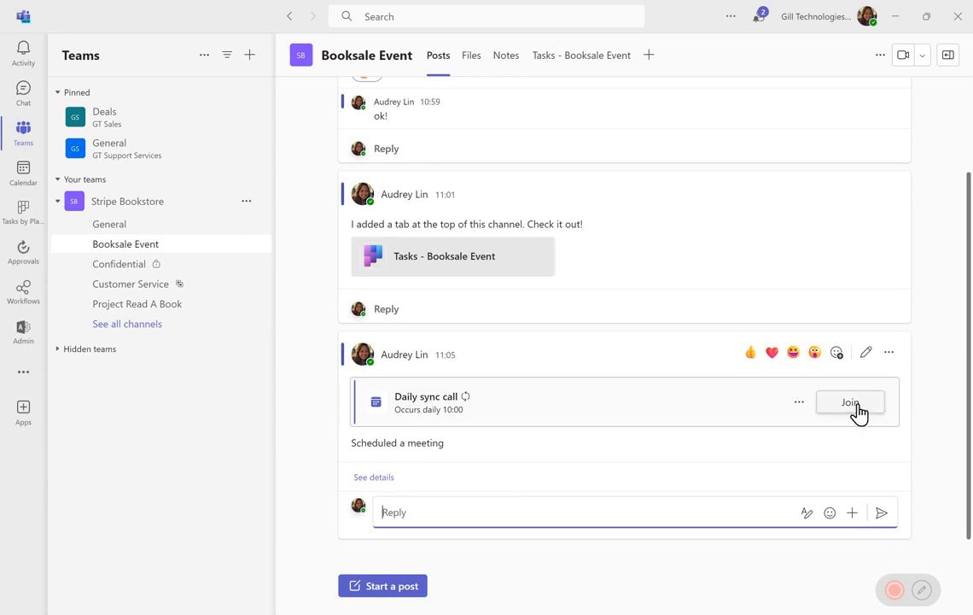
left_click(852, 403)
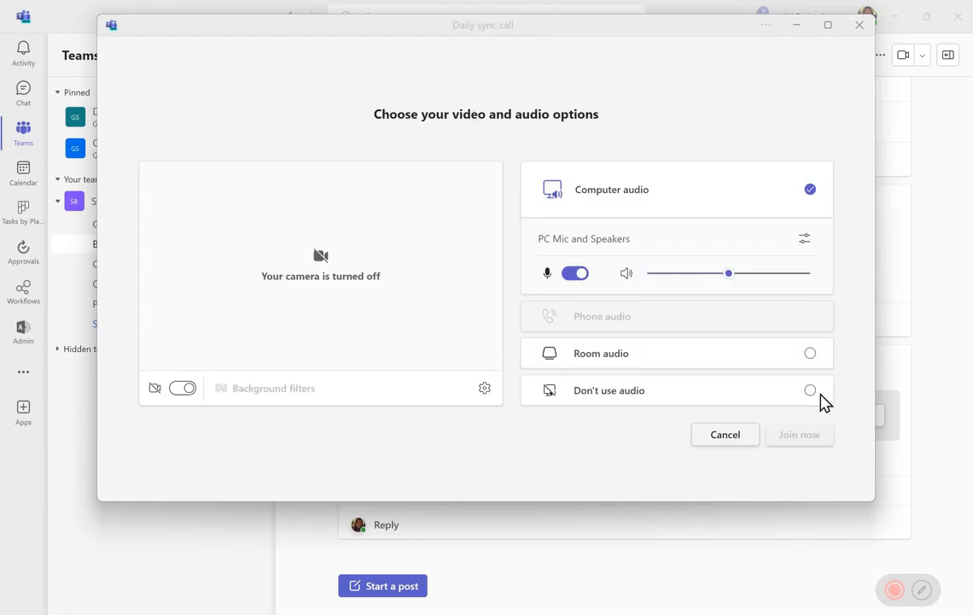
left_click(575, 273)
left_click(797, 436)
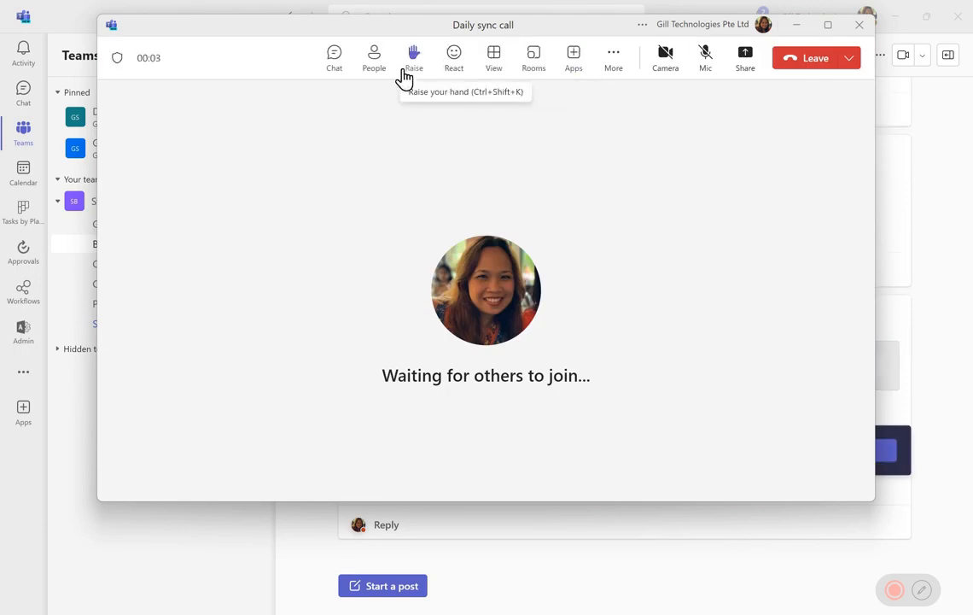
Step: Send a meeting chat message reminding the colleague by name to check the event locations, and leave the meeting
left_click(336, 68)
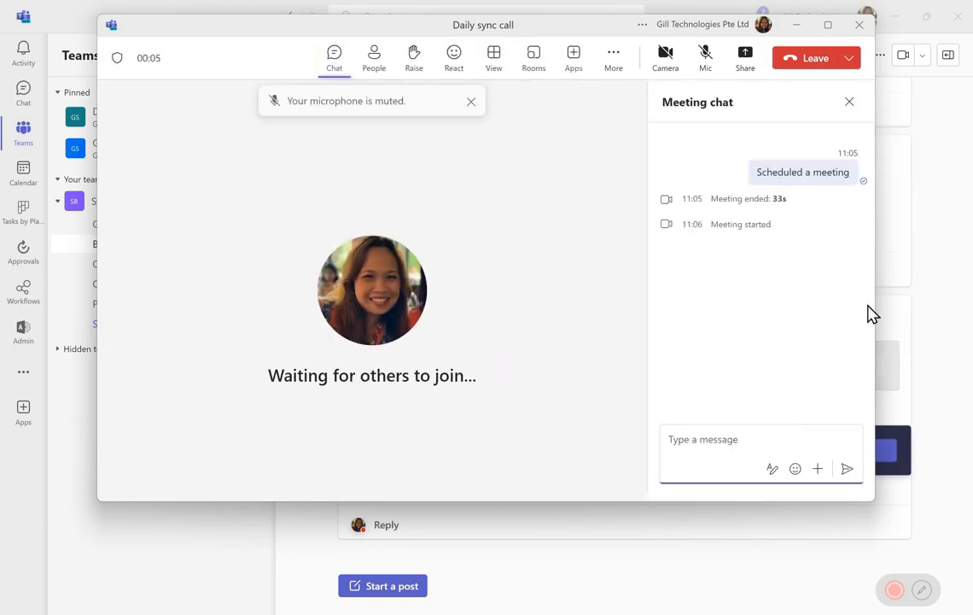
left_click(726, 443)
type("Debra, remember to ")
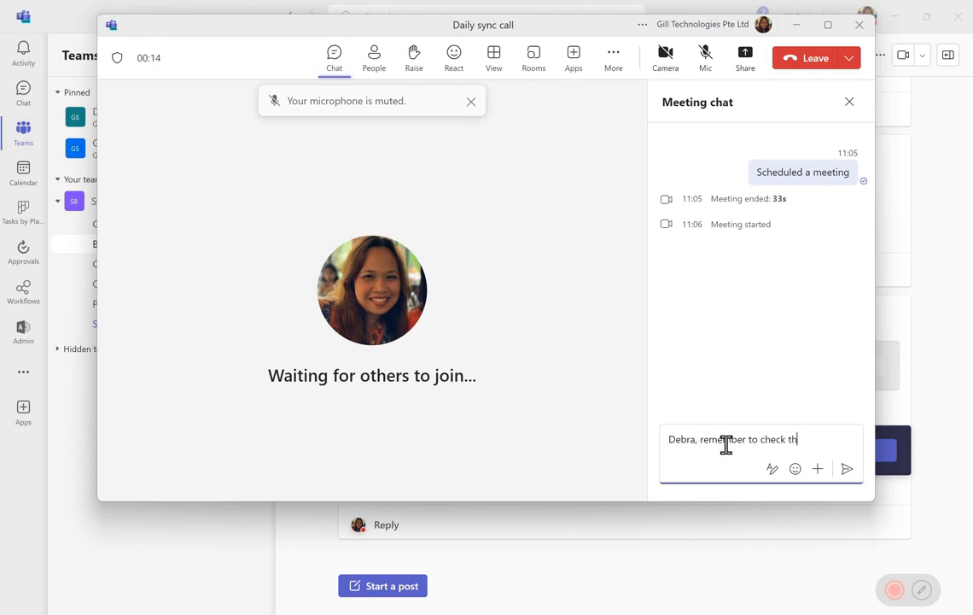
type("check the event locat")
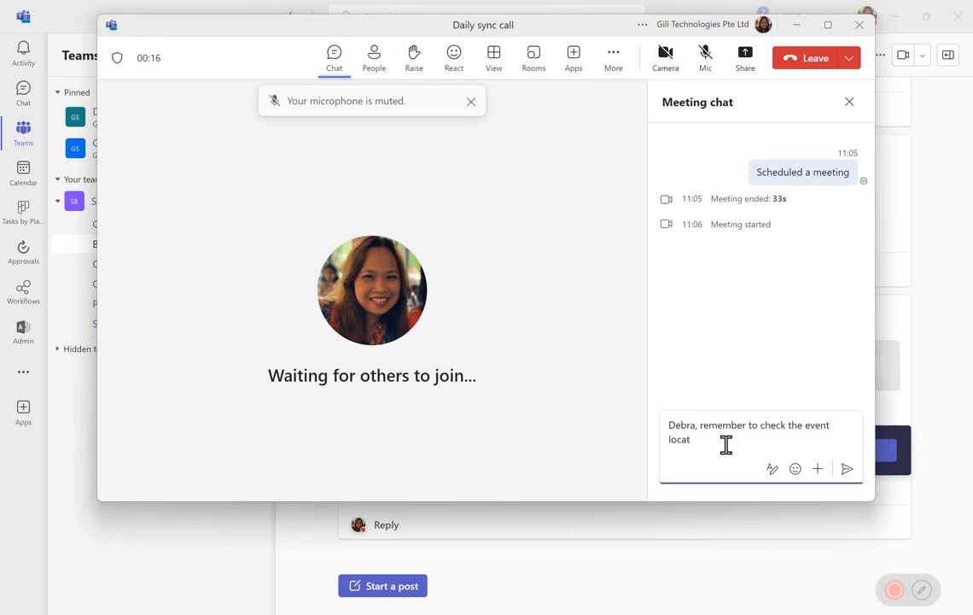
type("as")
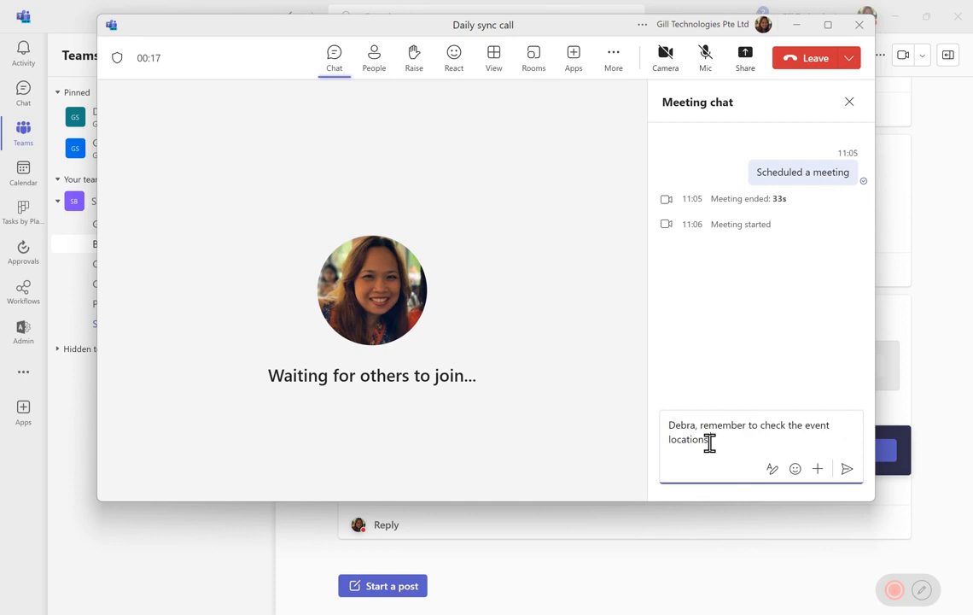
left_click(847, 469)
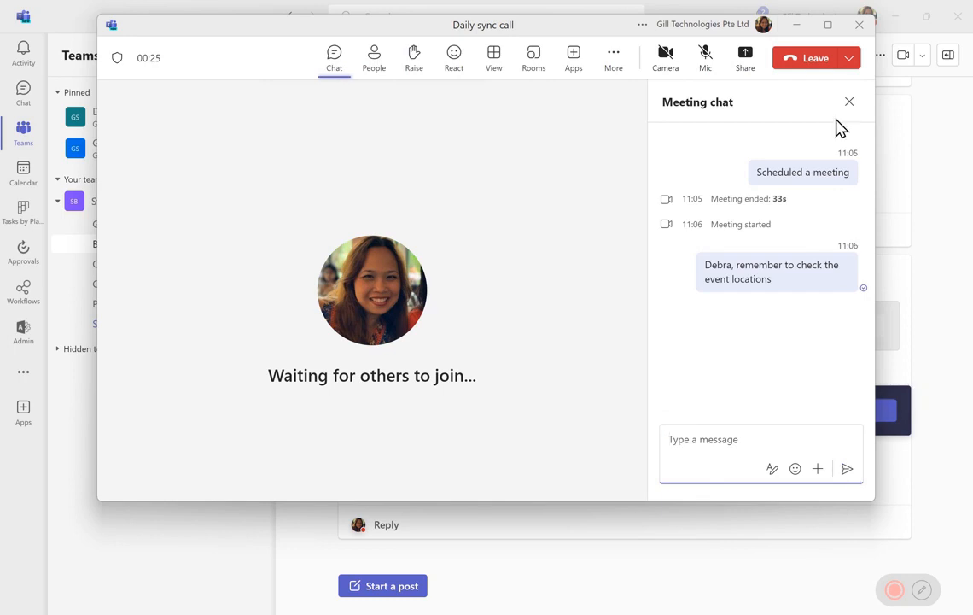
left_click(817, 61)
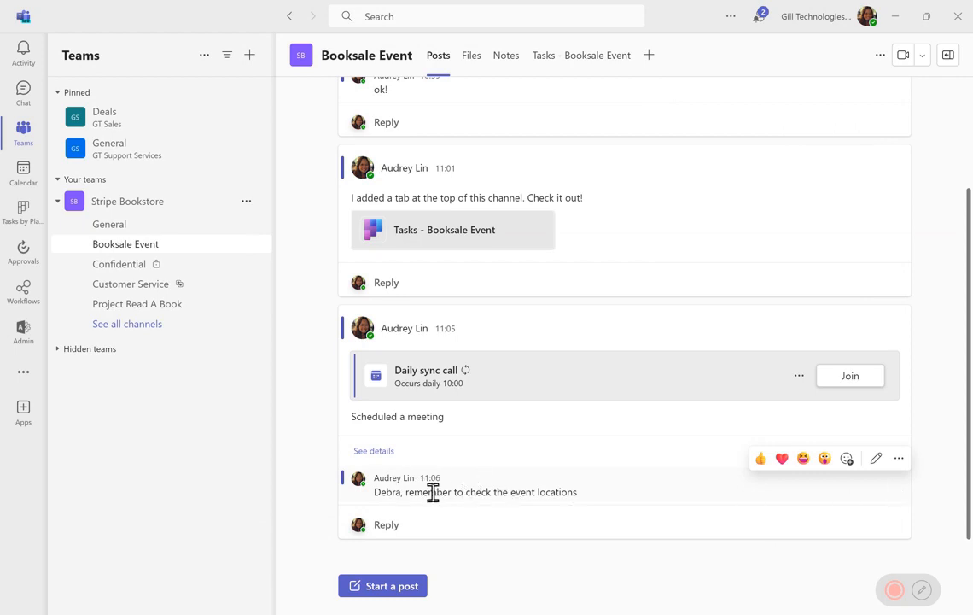
Step: Start creating a task from the event locations reminder and place it in the Tasks - Booksale Event plan under Stripe Bookstore
left_click(899, 459)
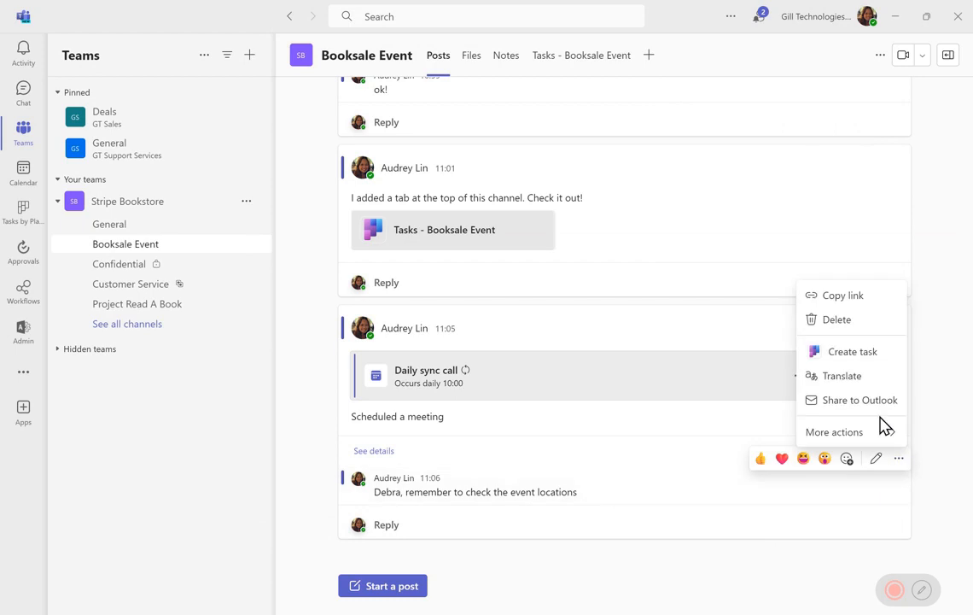
left_click(863, 353)
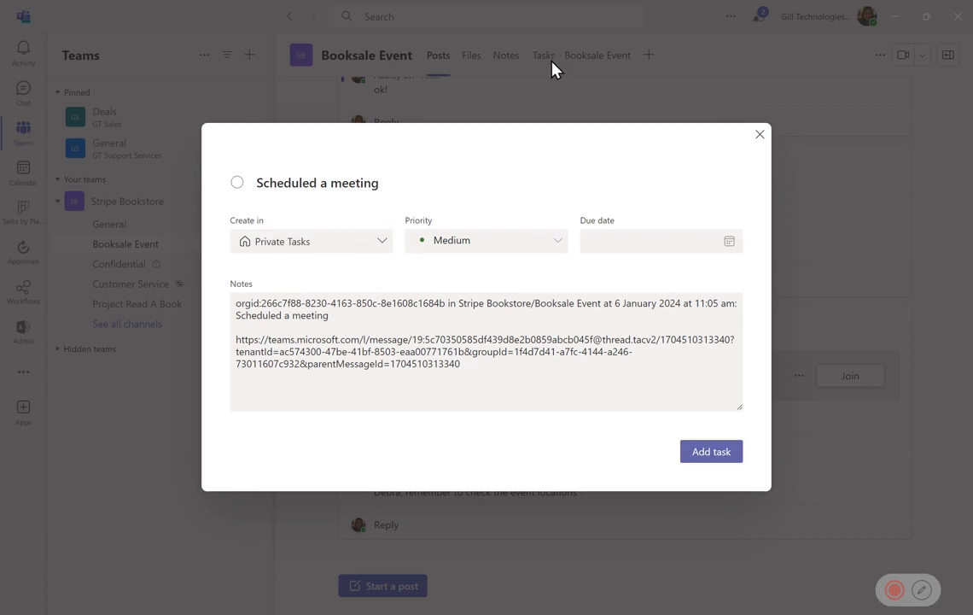
left_click(316, 245)
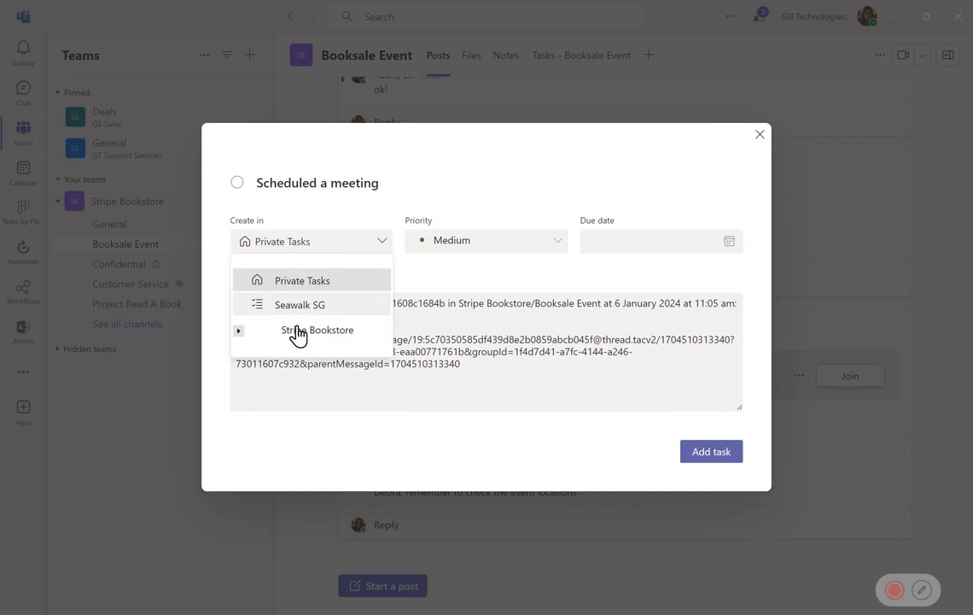
left_click(241, 332)
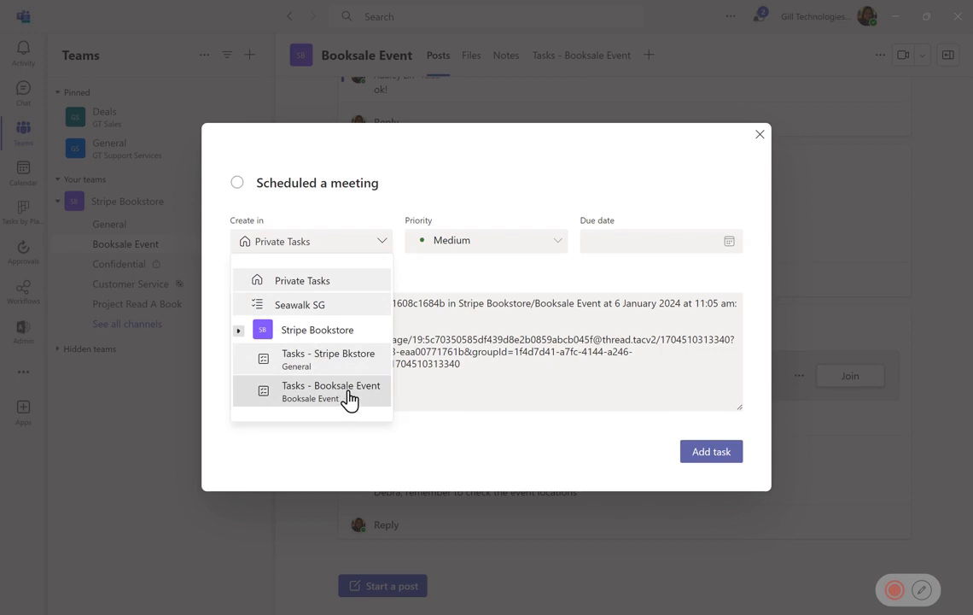
left_click(320, 391)
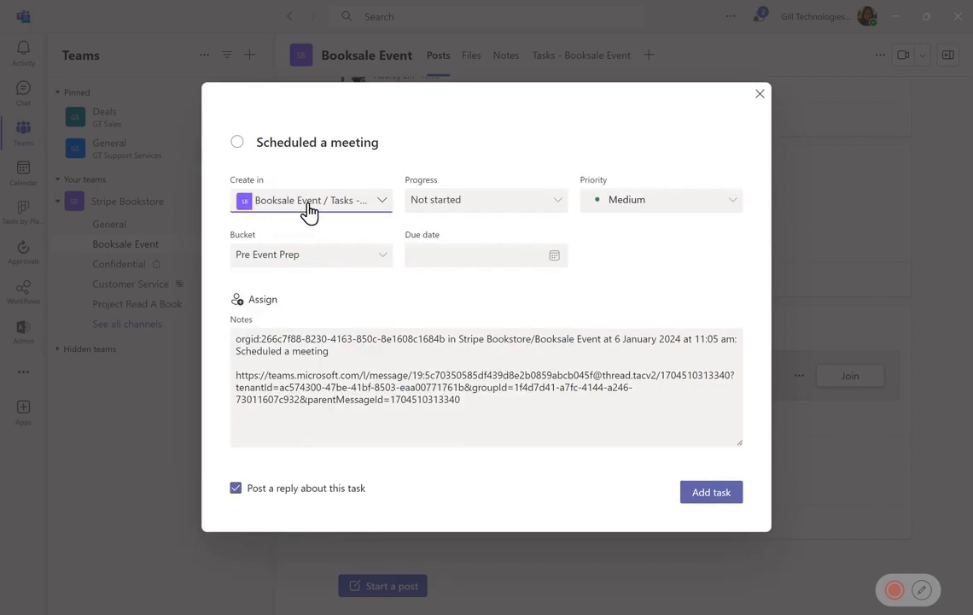
Step: Title the new task "Looking for locations" and put it in the Event Locations bucket
left_click_drag(383, 151, 263, 163)
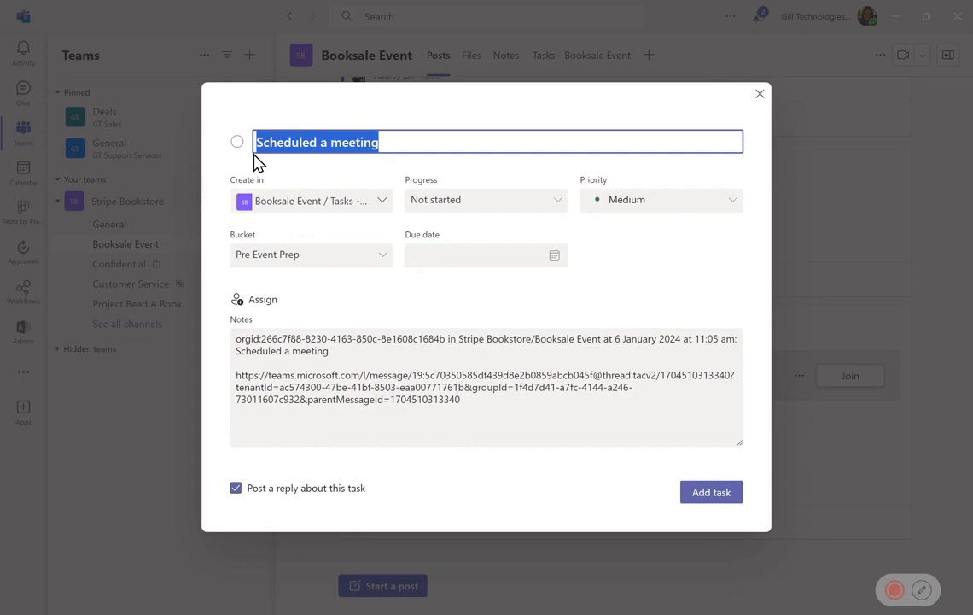
type("Lo")
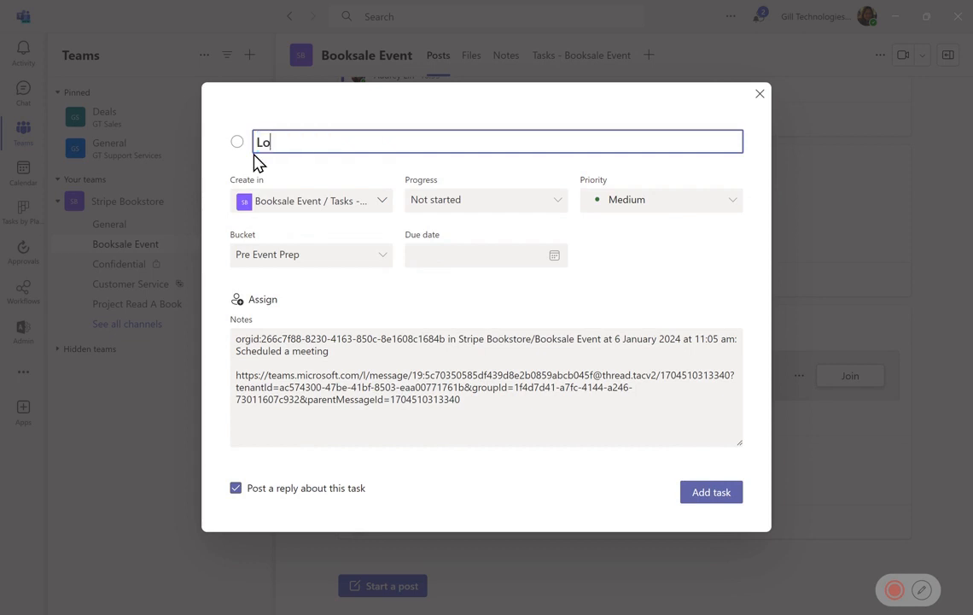
type("oking for locations")
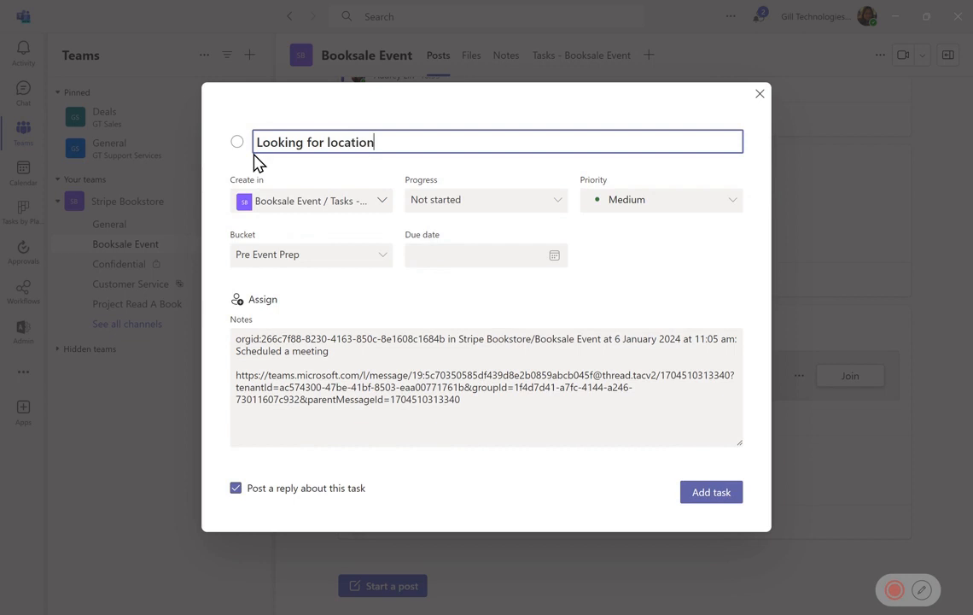
left_click(273, 255)
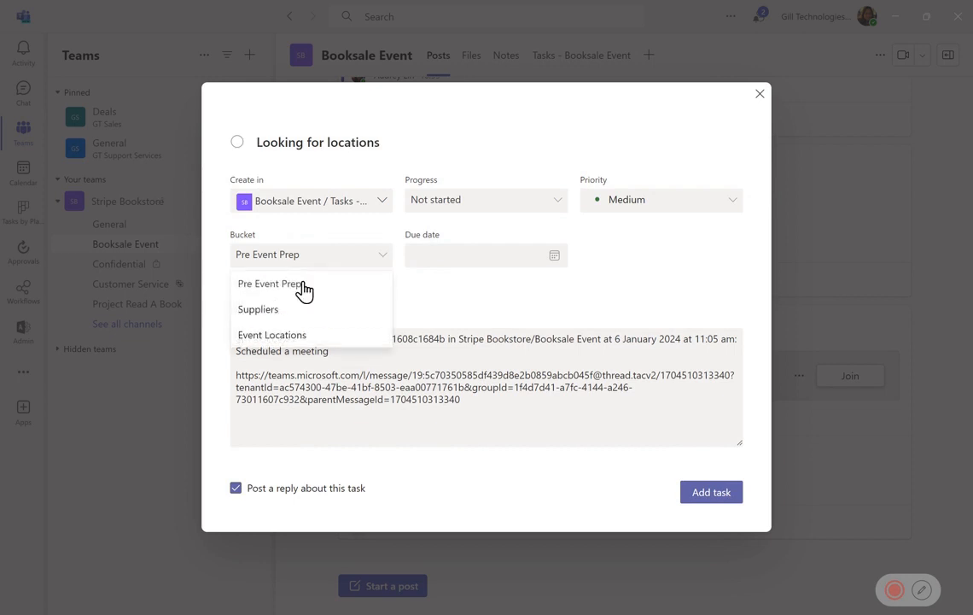
left_click(304, 338)
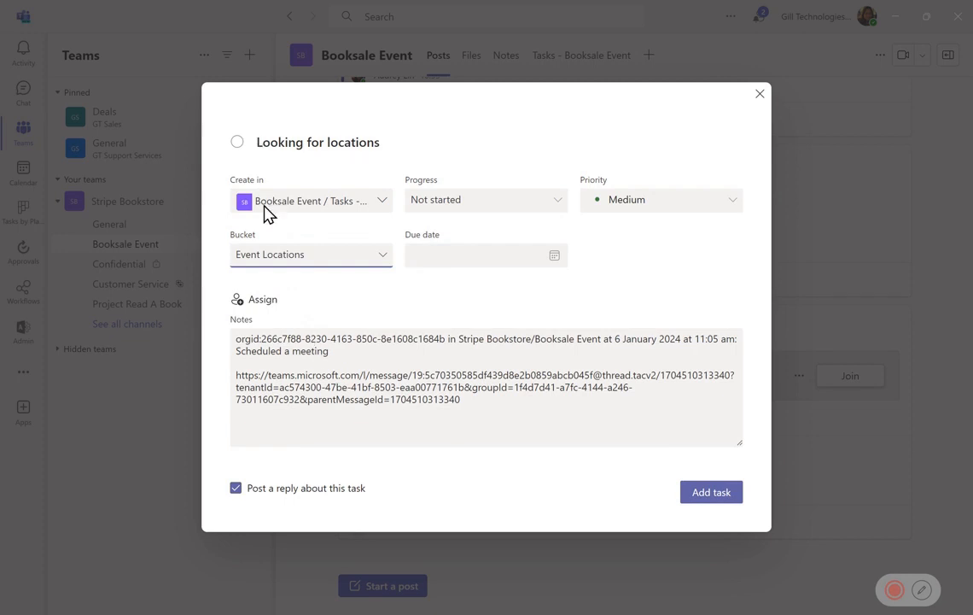
Step: Assign the new task to the testing colleague and add it to the plan, keeping the reply about the task posted
left_click(262, 300)
left_click(299, 416)
left_click(612, 502)
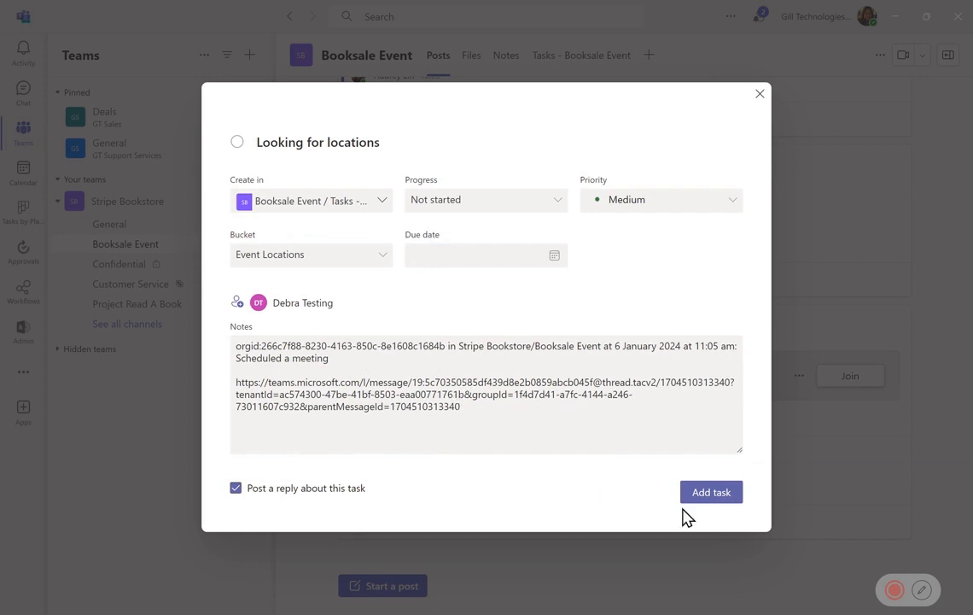
left_click(705, 493)
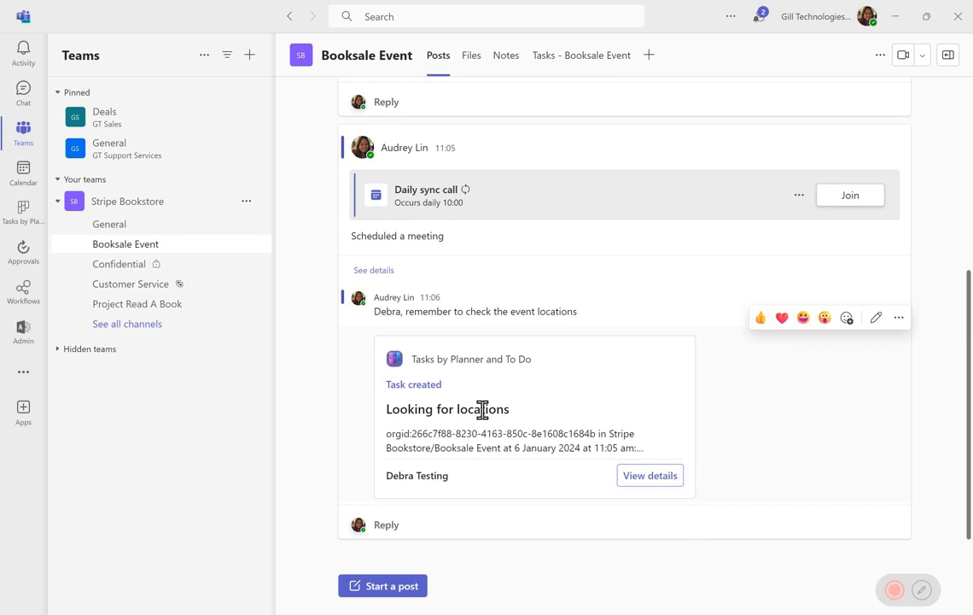
Step: Open the "Looking for locations" task in the channel's Tasks - Booksale Event plan and go to its comments
left_click(583, 60)
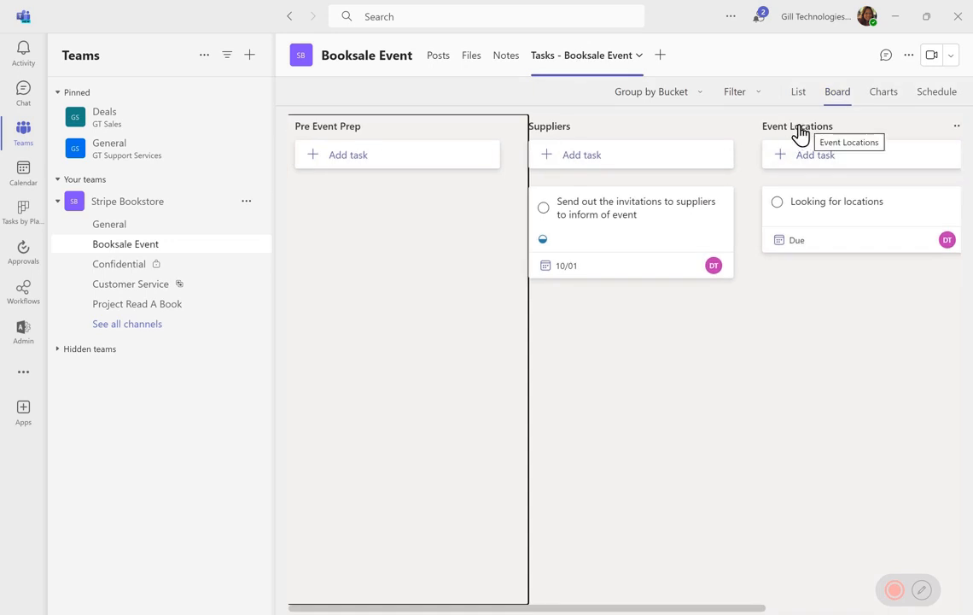
left_click(852, 209)
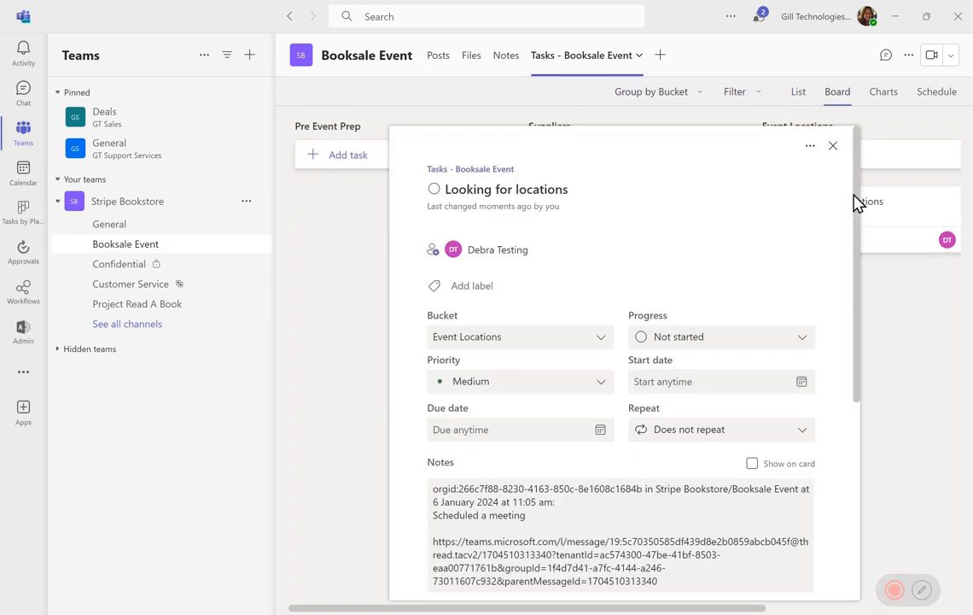
left_click_drag(858, 208, 871, 443)
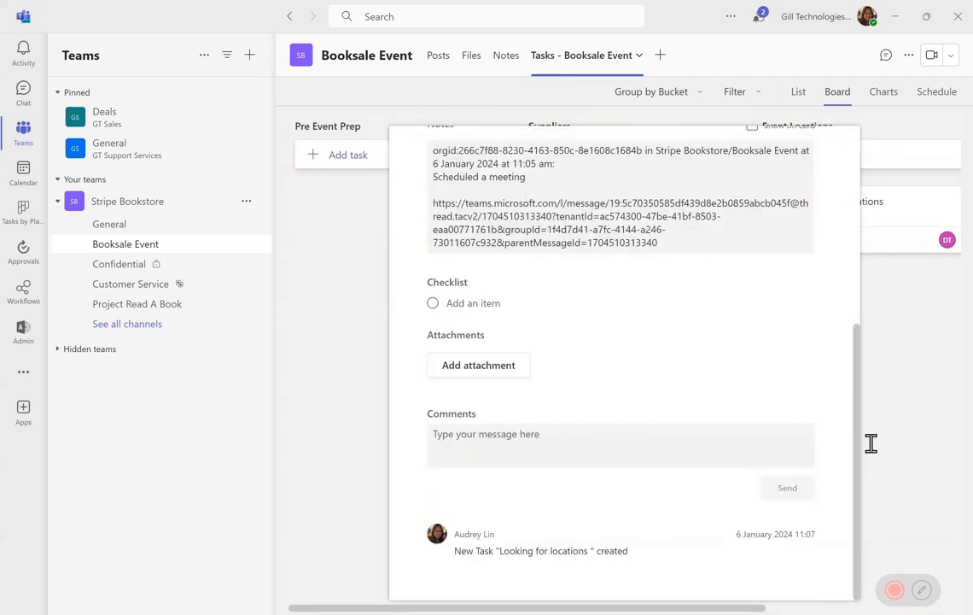
Step: Post the comment "Found 3 great locations today, will share it in the chat shortly!" on the task and close its details
left_click(460, 439)
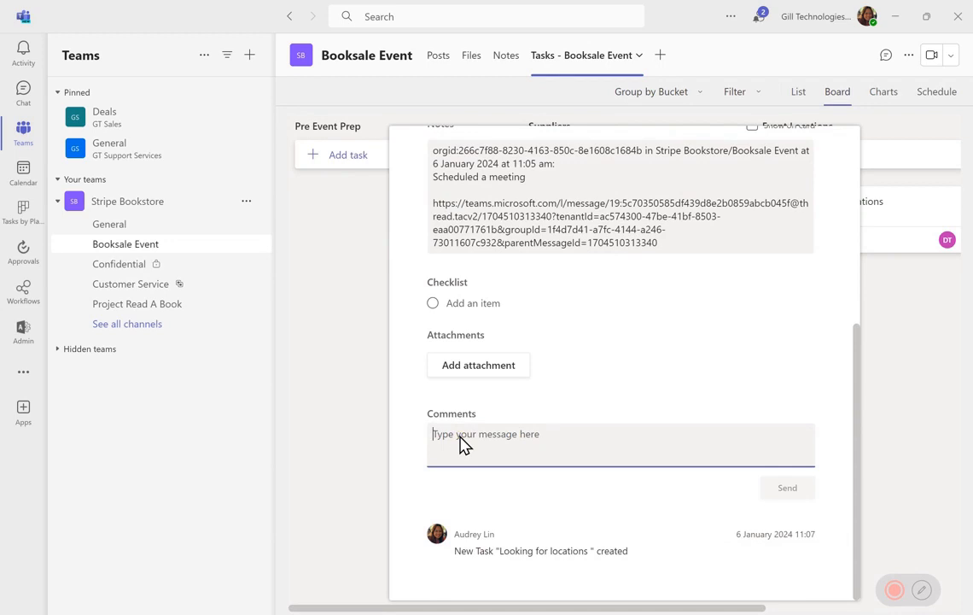
type("F")
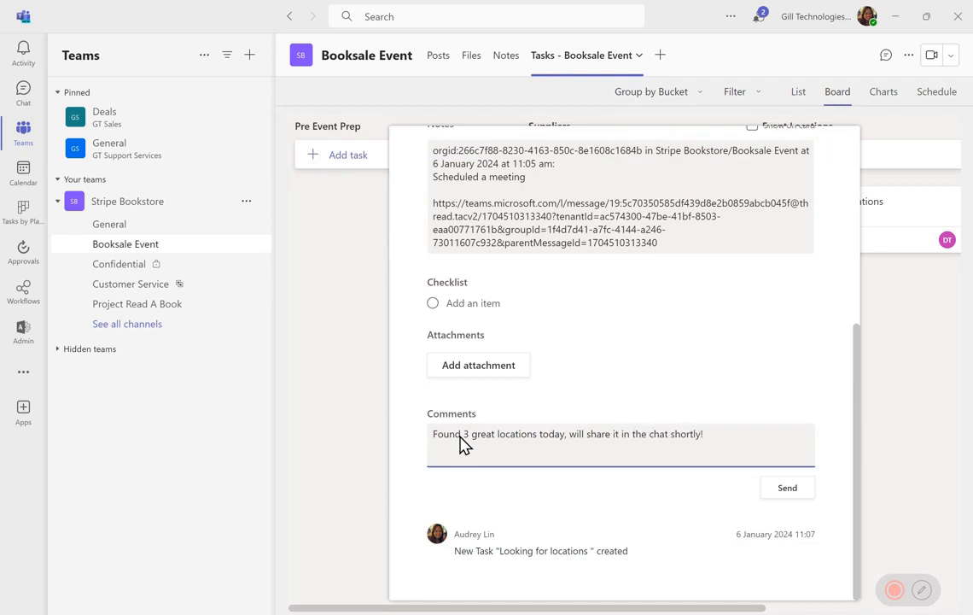
left_click(791, 488)
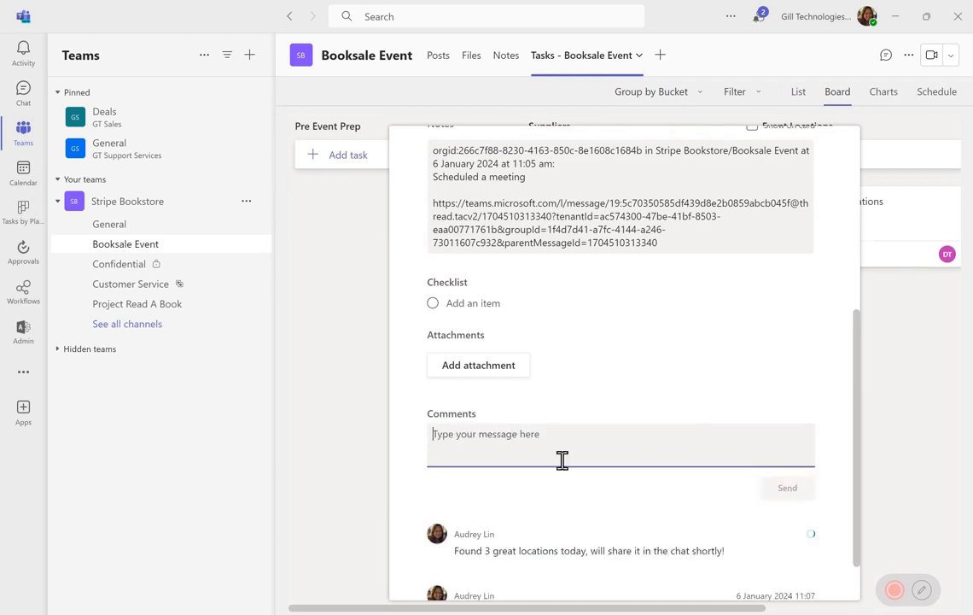
left_click_drag(857, 350, 858, 386)
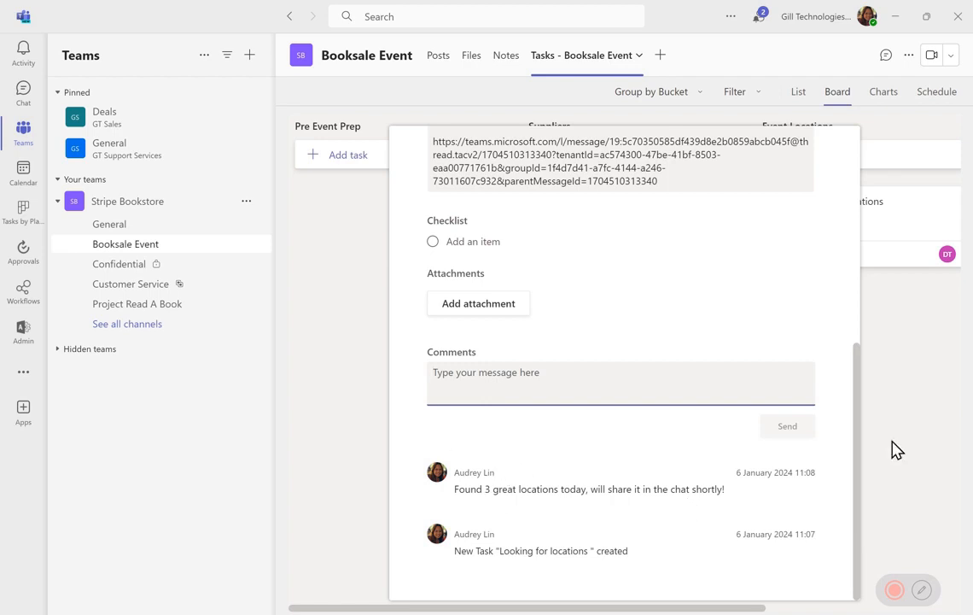
left_click_drag(856, 436, 856, 475)
left_click(882, 468)
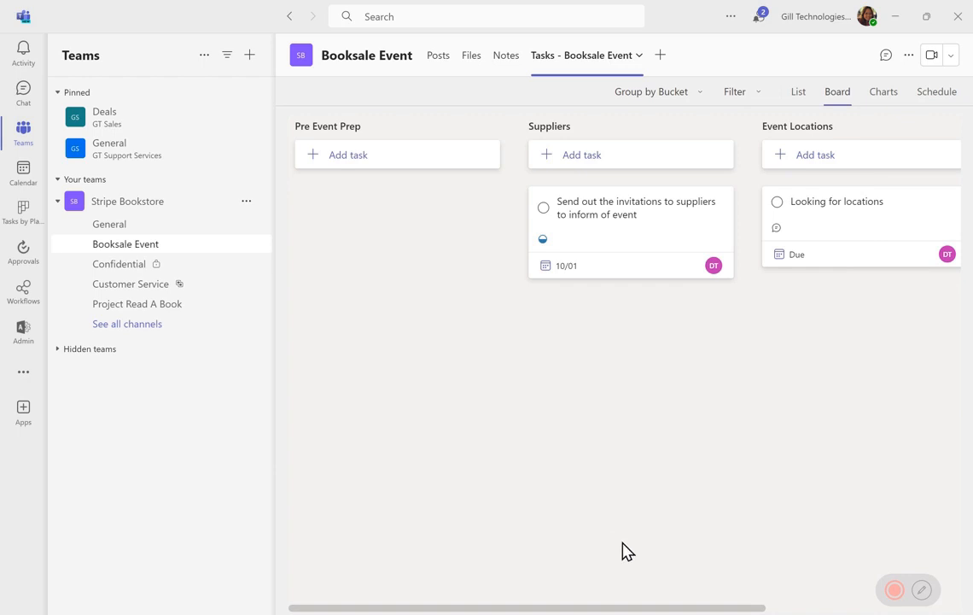
left_click(894, 590)
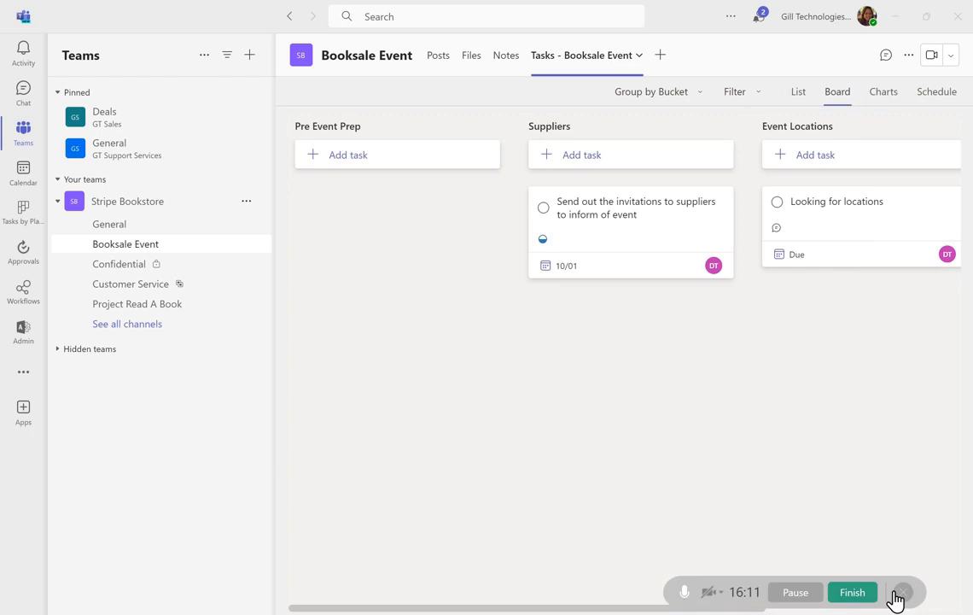